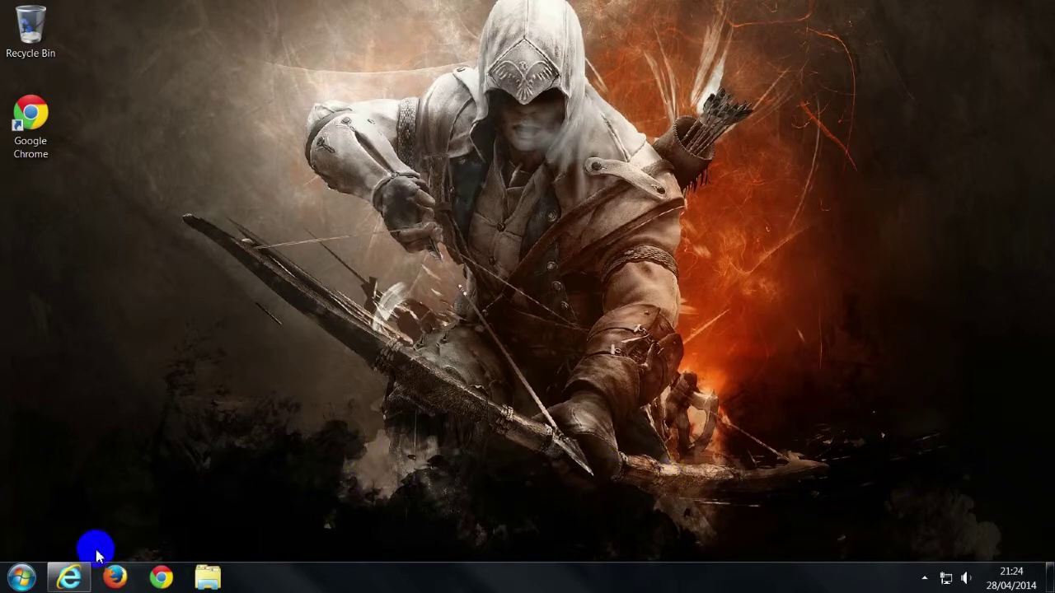
Open Internet Explorer and turn on both the menu bar and the Favorites bar.
left_click(69, 581)
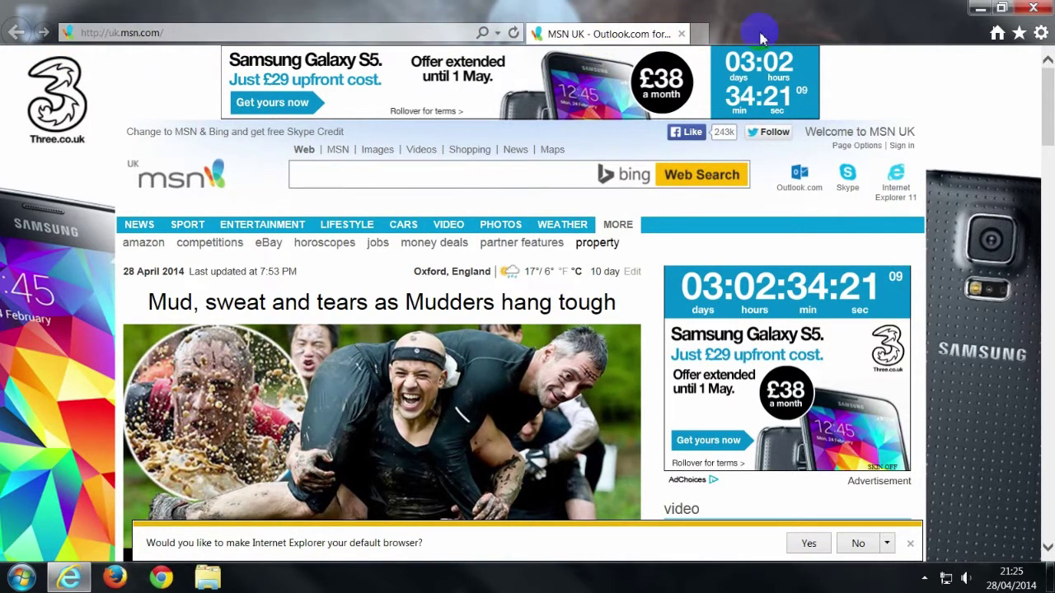
right_click(806, 27)
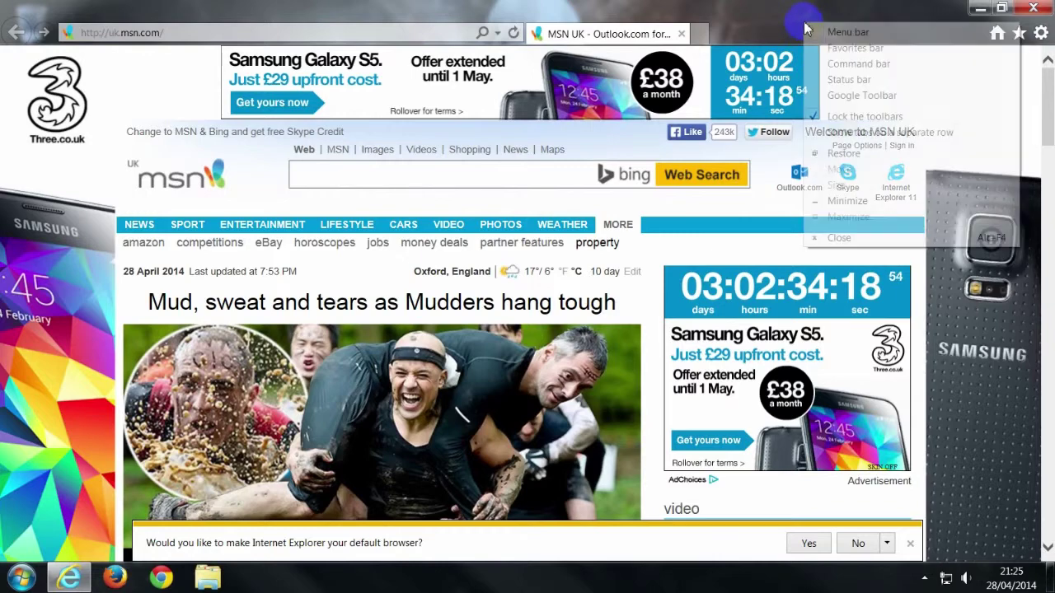
left_click(860, 32)
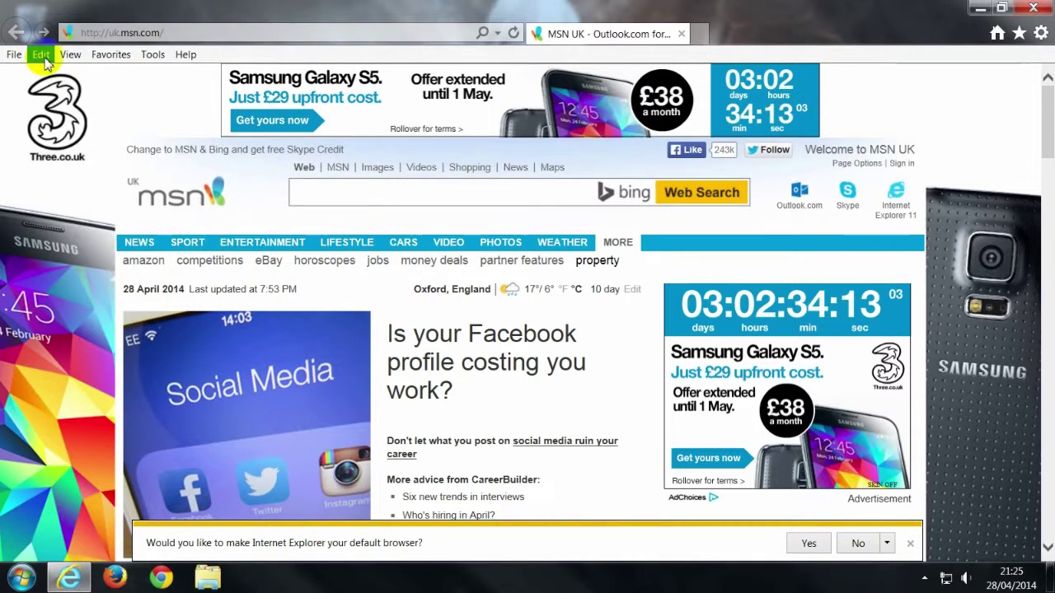
right_click(787, 31)
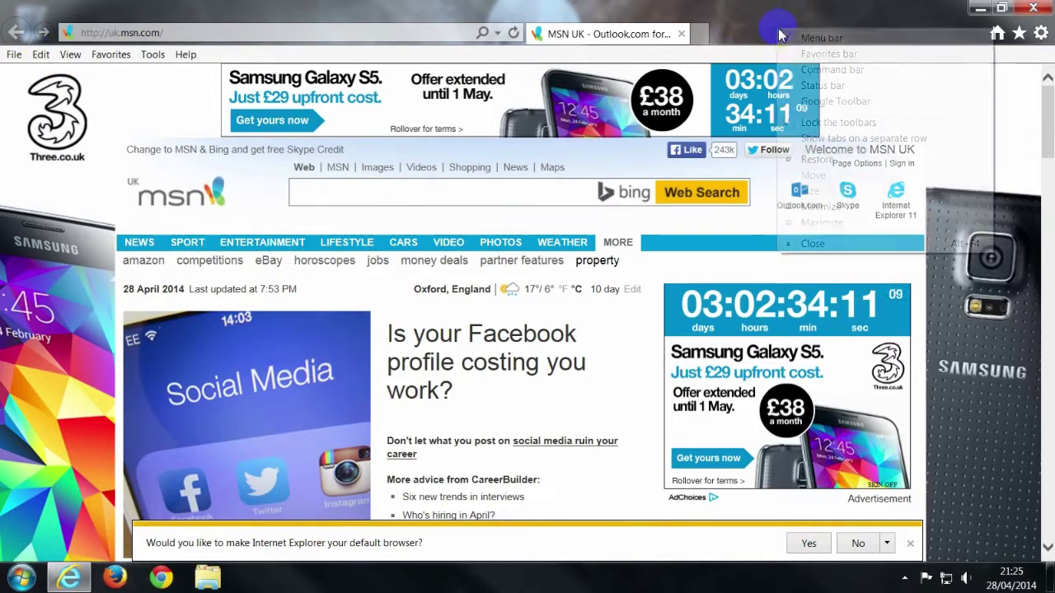
left_click(823, 58)
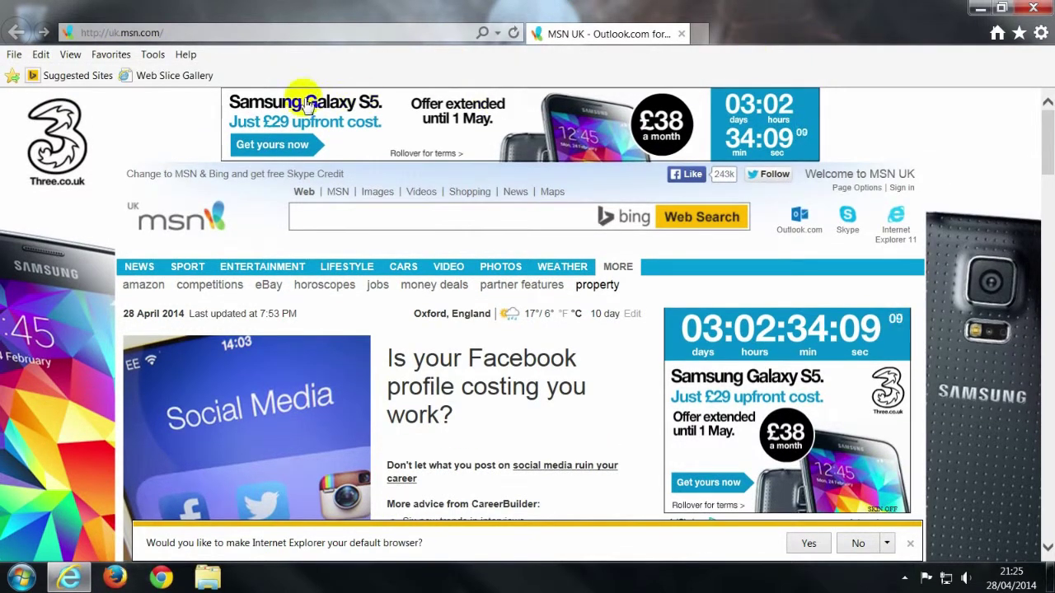
Add the NHS Choices link from the Websites for United Kingdom favorites folder to the Favorites bar.
left_click(112, 54)
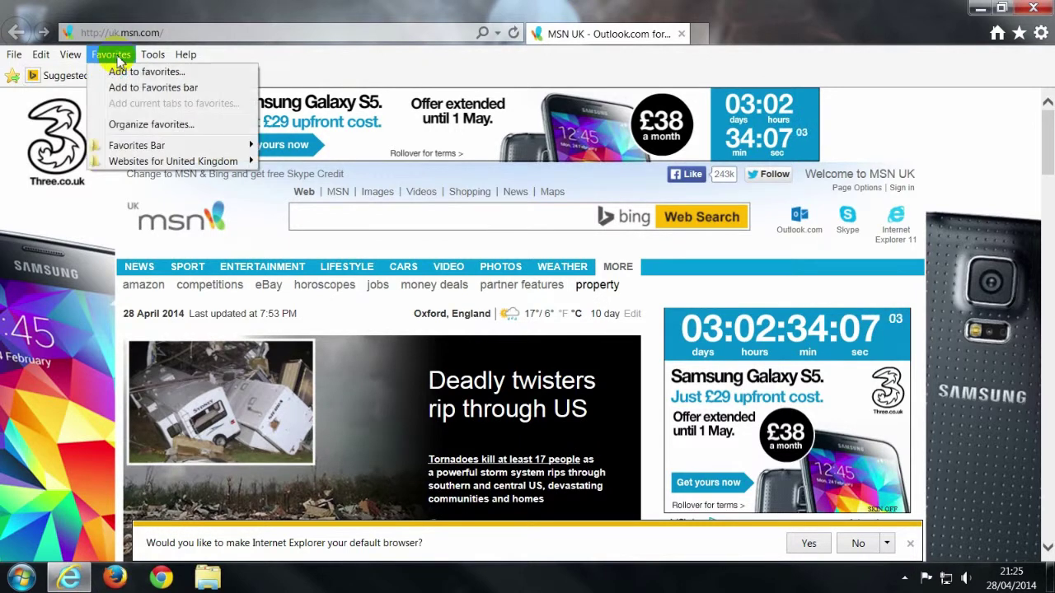
mouse_move(206, 146)
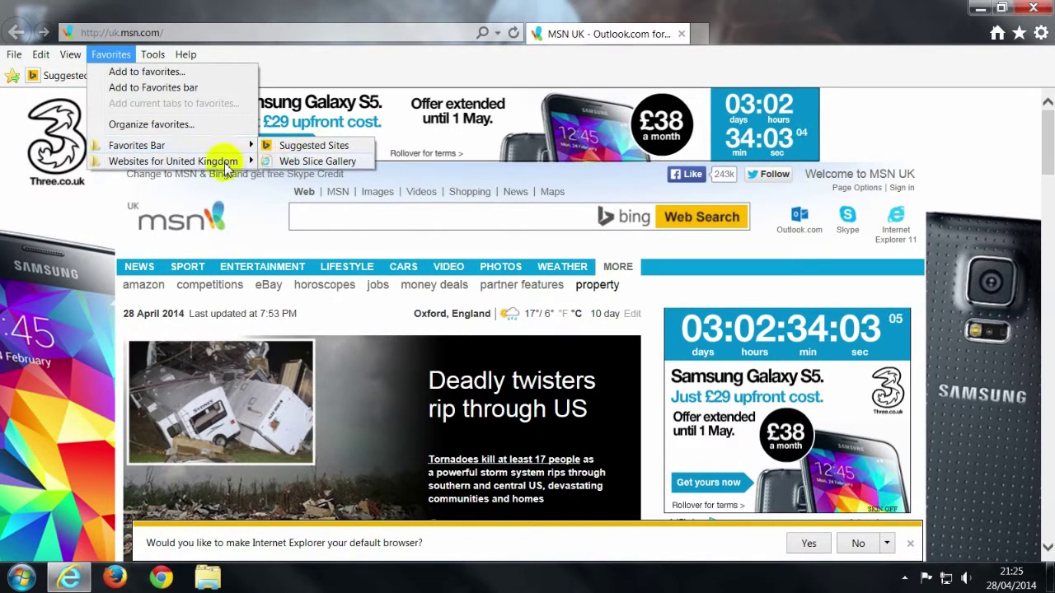
mouse_move(230, 161)
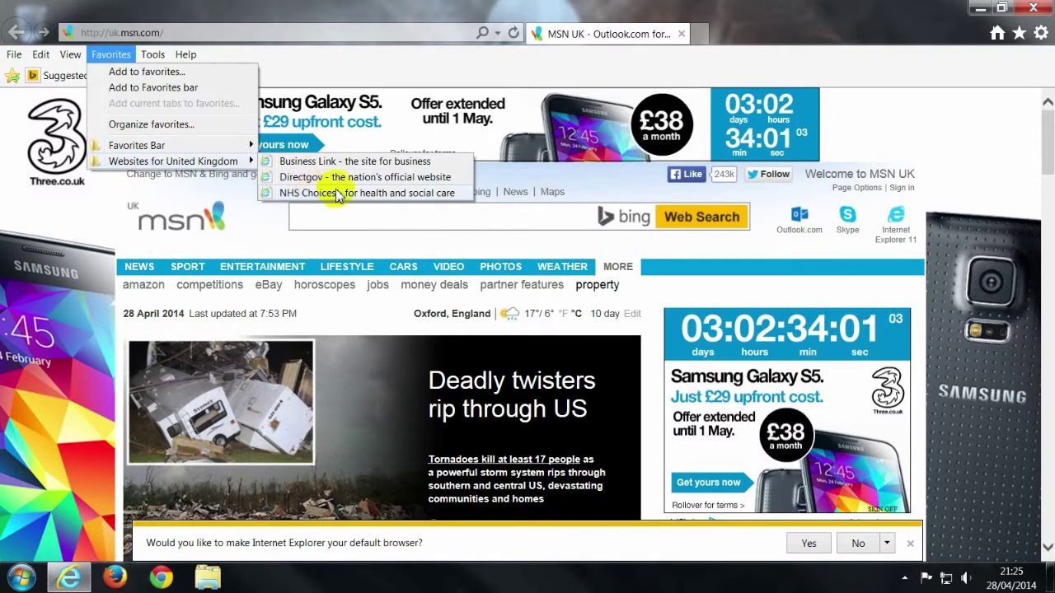
left_click_drag(327, 198, 407, 73)
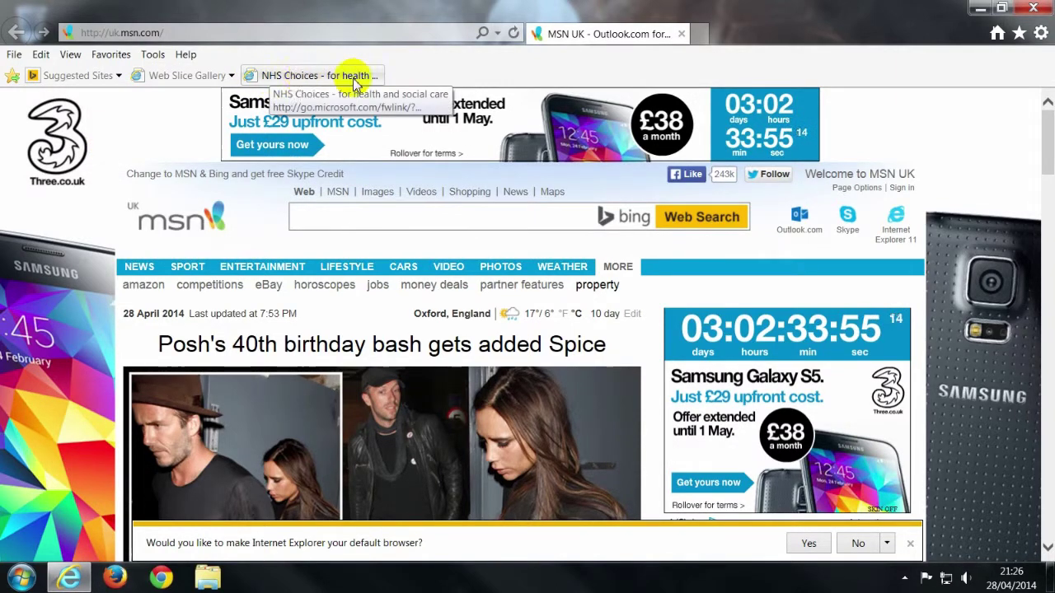
Go to the Google home page and add it to the Favorites bar.
left_click(266, 29)
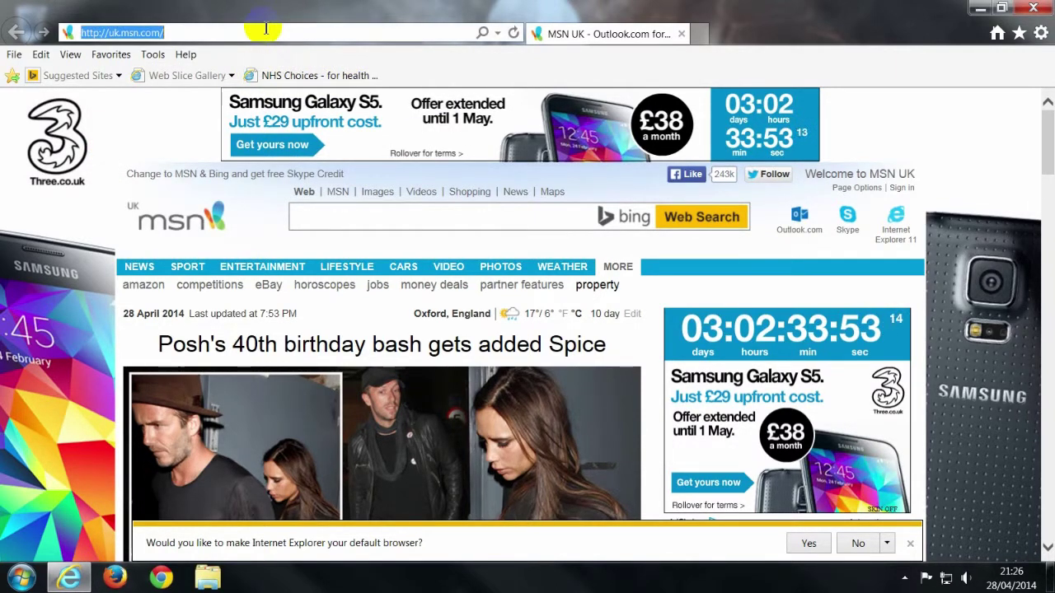
type("google")
key("Return")
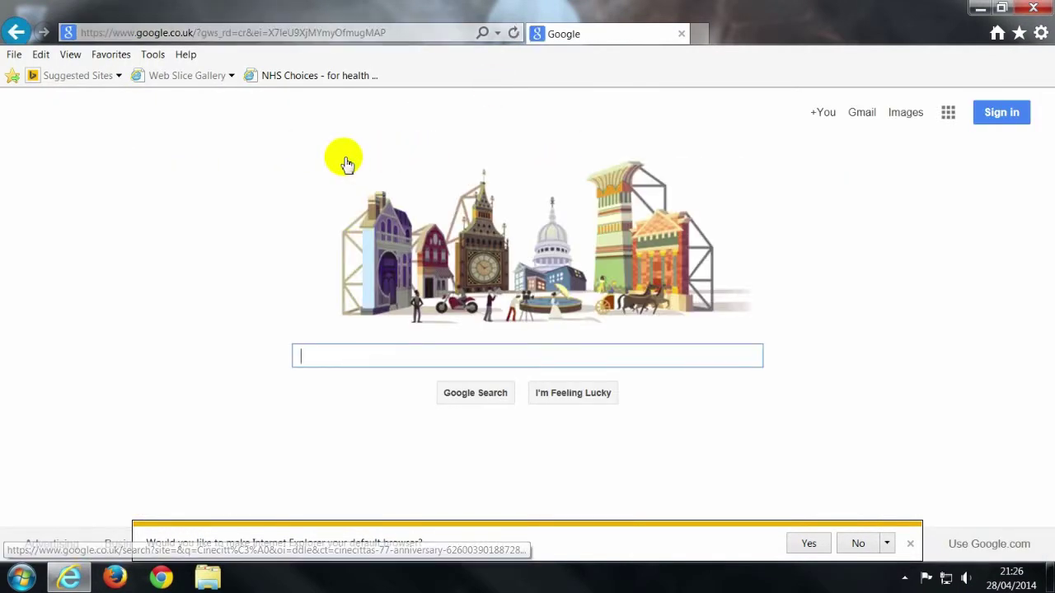
left_click(69, 35)
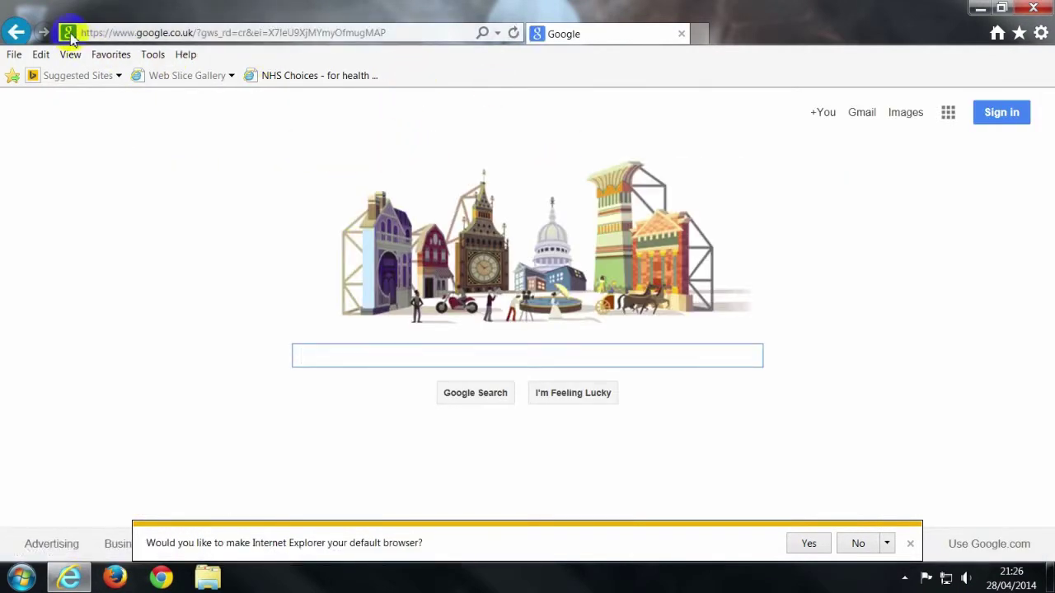
left_click_drag(76, 41, 423, 82)
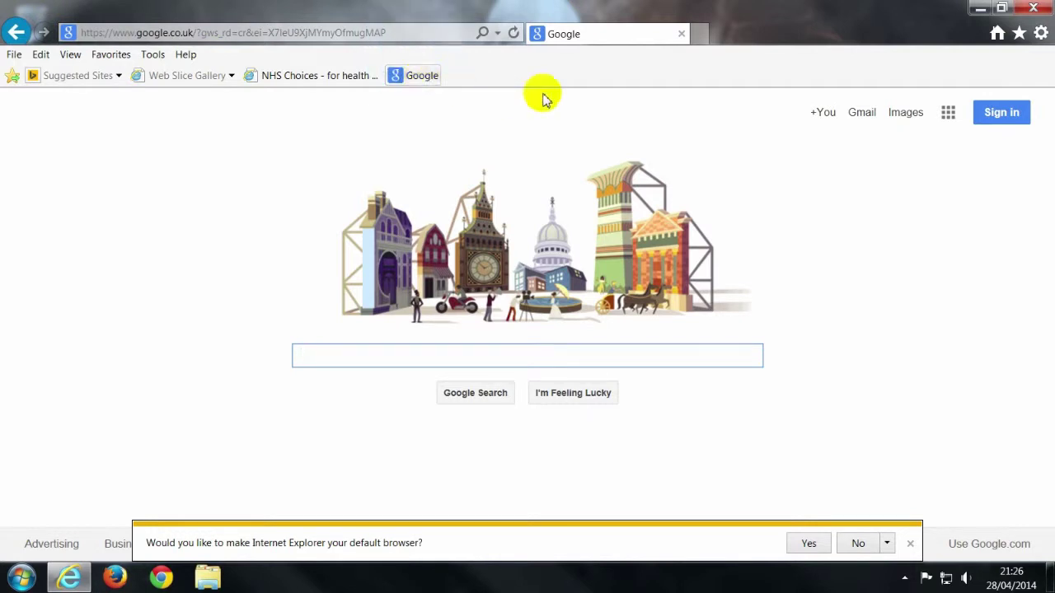
Hide the Favorites bar while keeping the menu bar displayed.
left_click(431, 34)
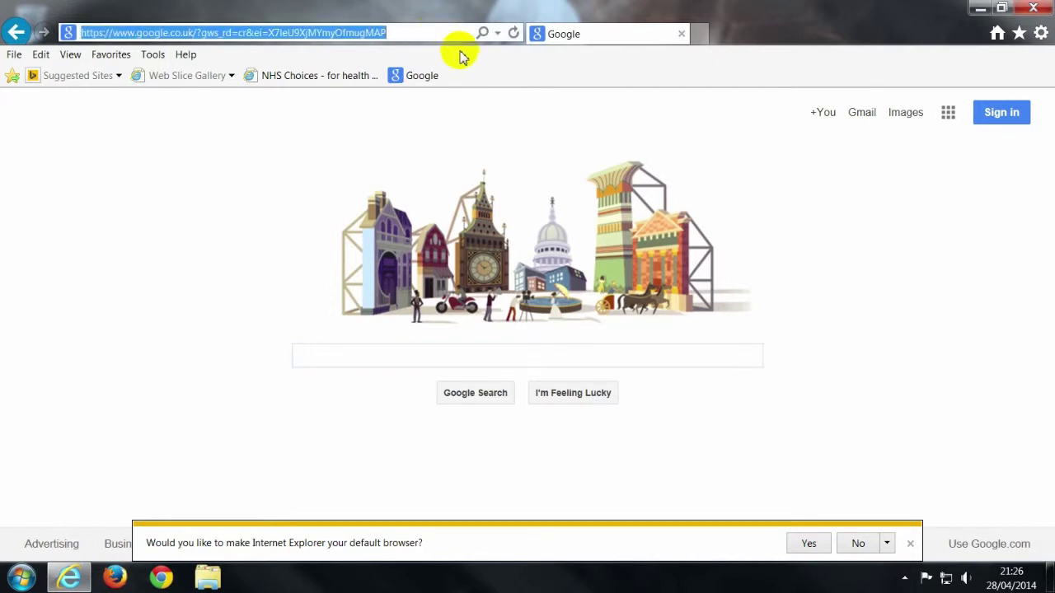
right_click(793, 25)
left_click(832, 52)
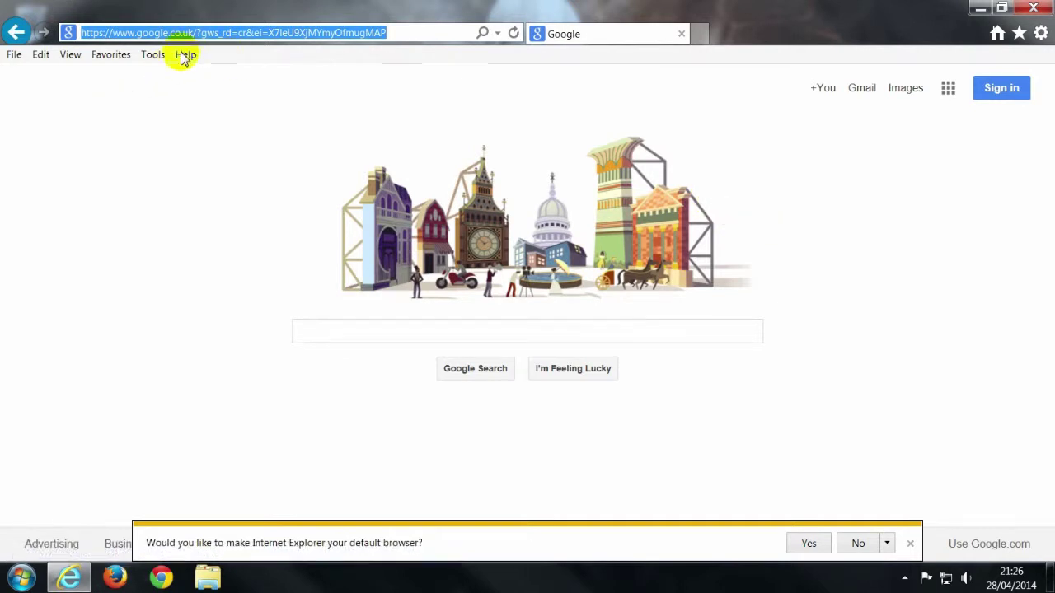
Open Internet Options, move the dialog towards the middle of the window, and display its advanced settings.
left_click(153, 55)
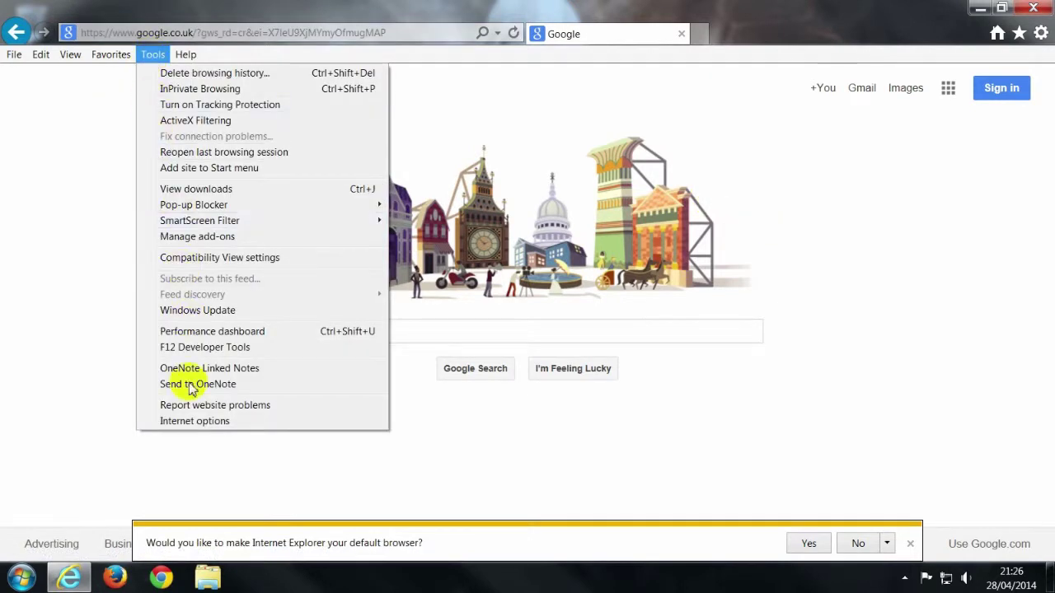
left_click(198, 421)
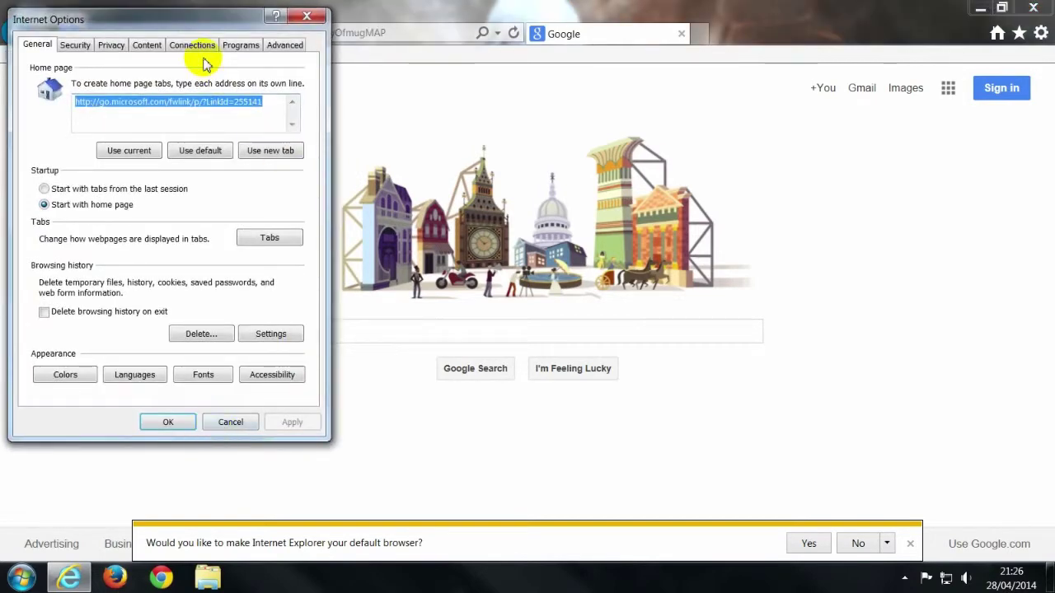
left_click_drag(97, 20, 367, 61)
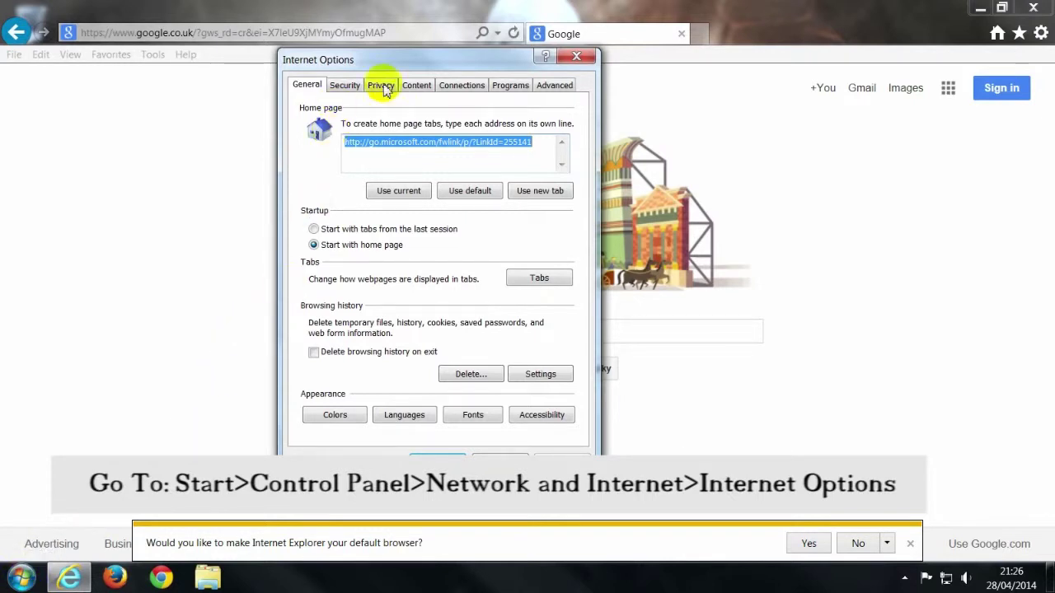
left_click_drag(368, 64, 382, 61)
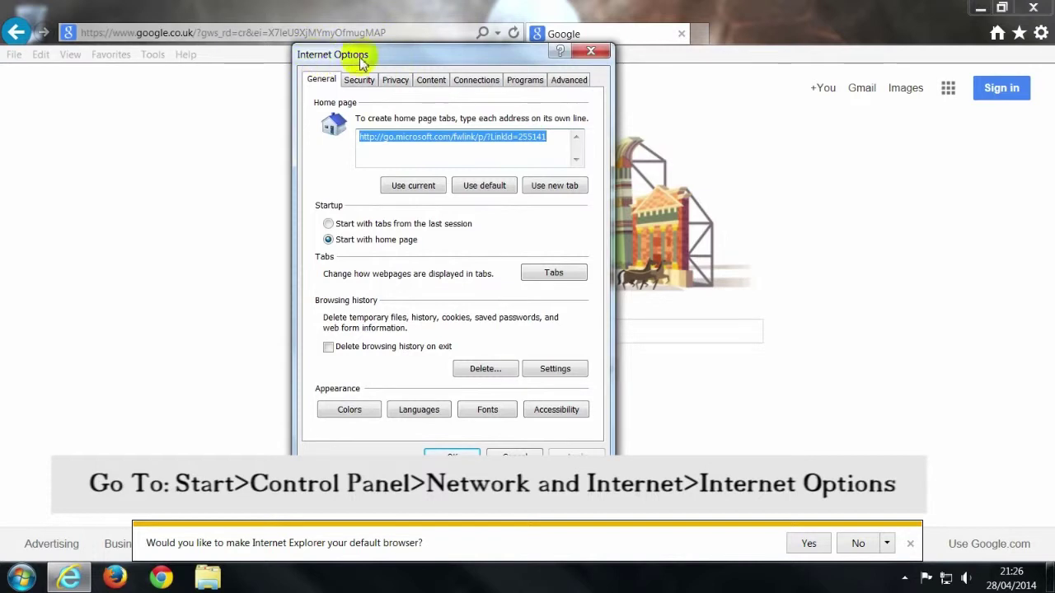
left_click(576, 85)
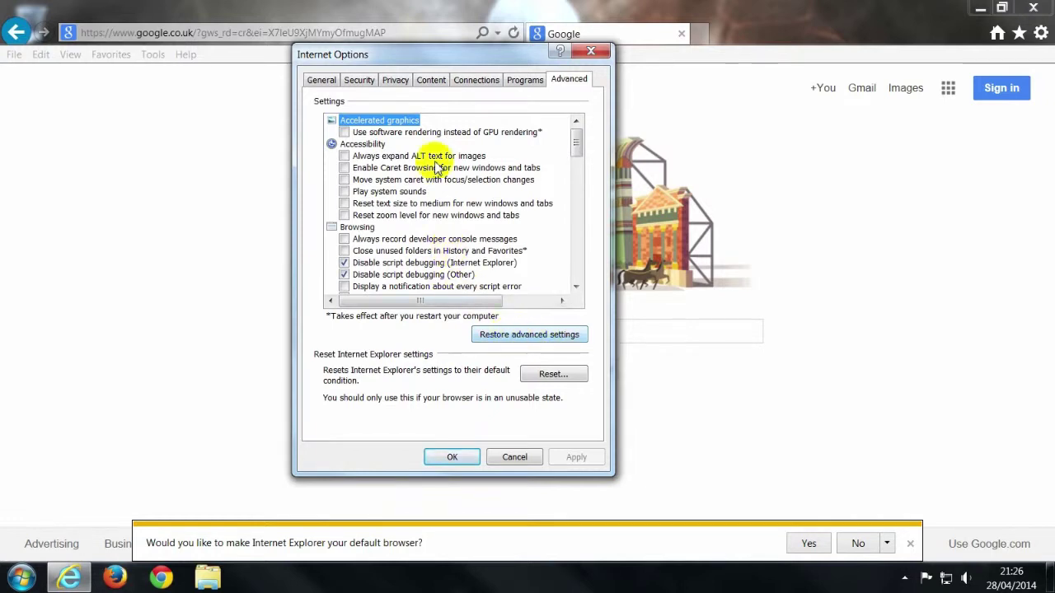
left_click_drag(577, 154, 493, 315)
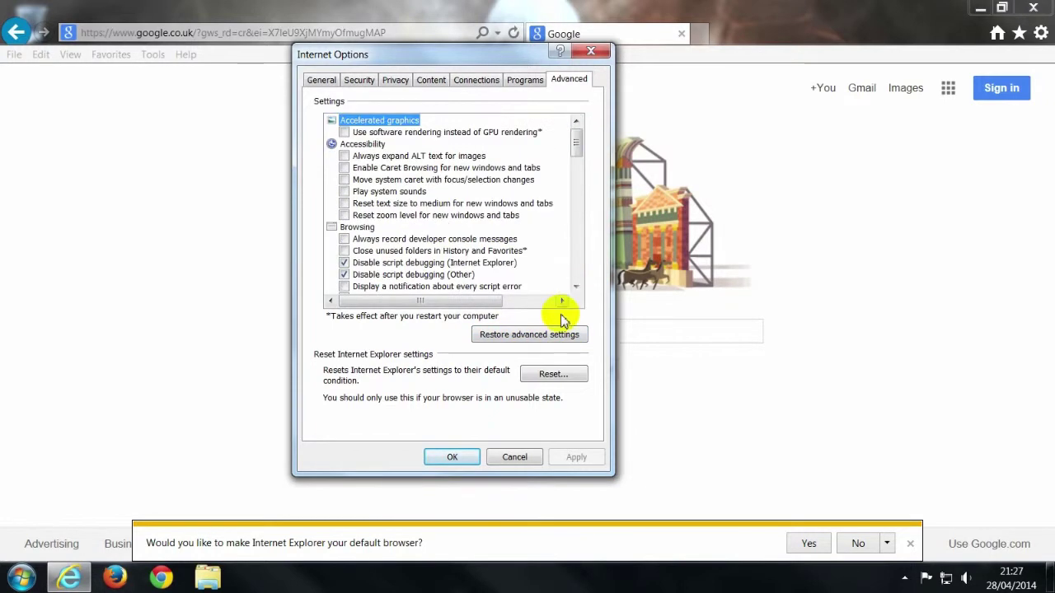
left_click(554, 375)
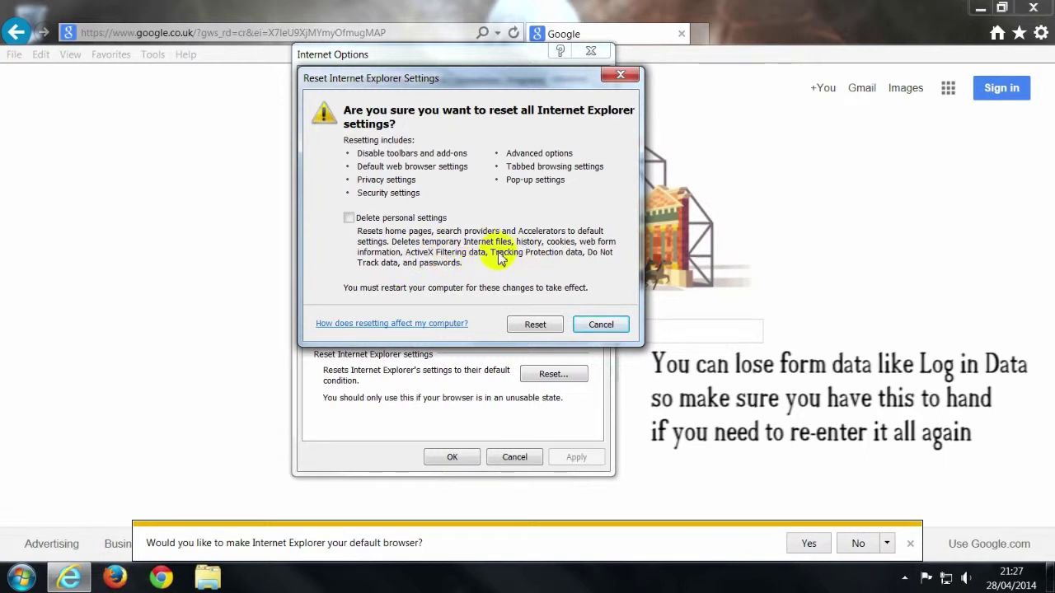
left_click(350, 218)
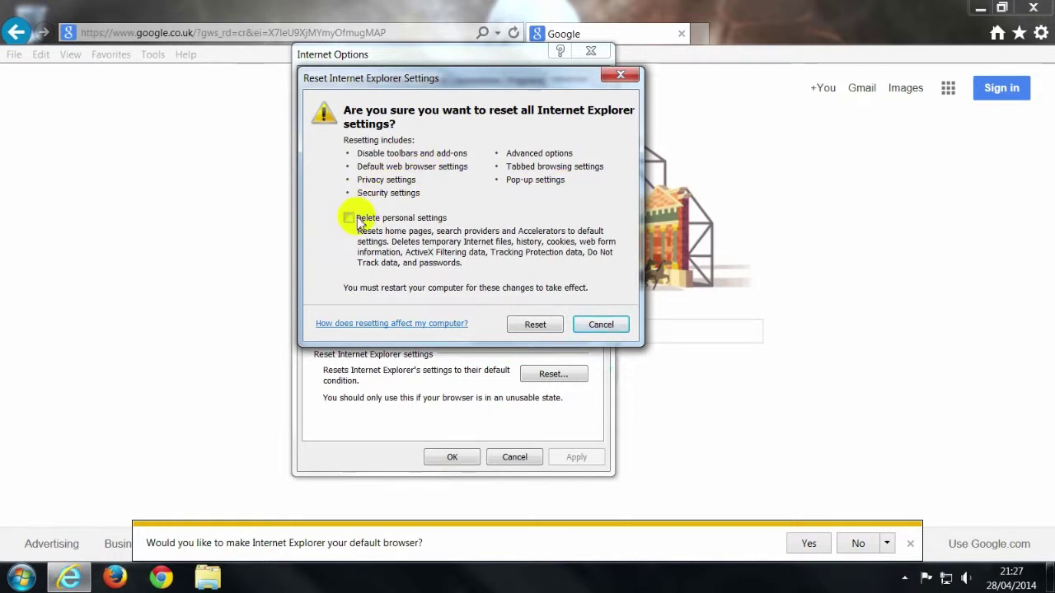
left_click(596, 327)
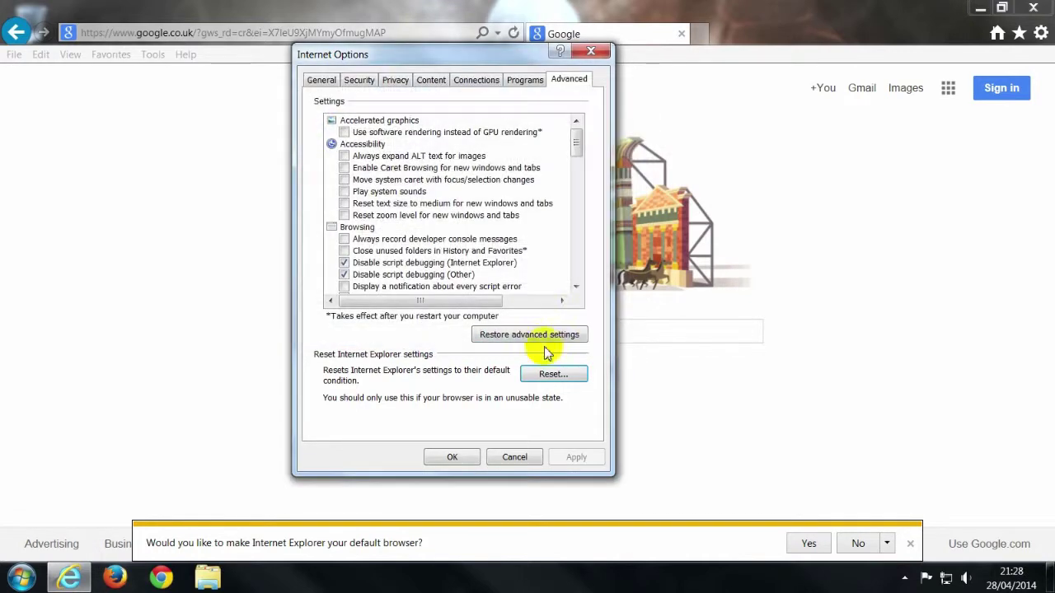
Reset all Internet Explorer settings with the deletion of personal settings included, and close the reset dialog.
left_click(548, 375)
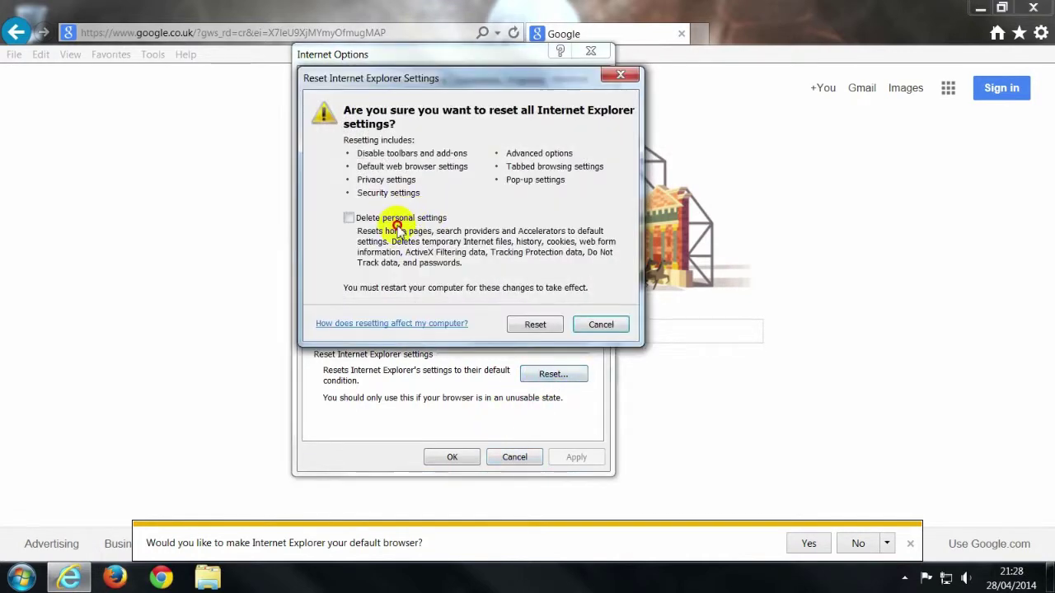
left_click(396, 218)
left_click(549, 334)
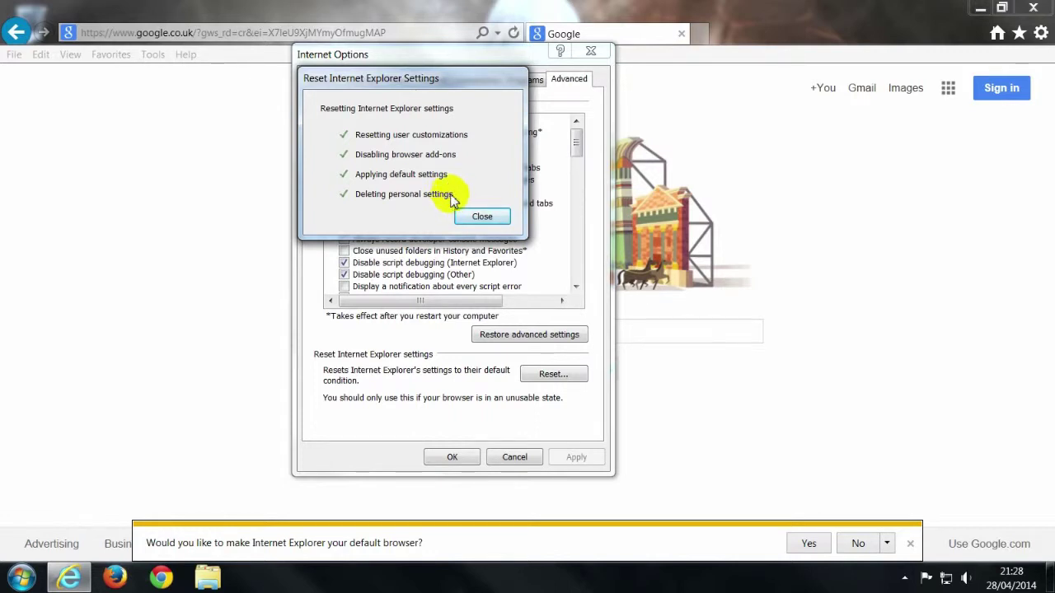
left_click(487, 219)
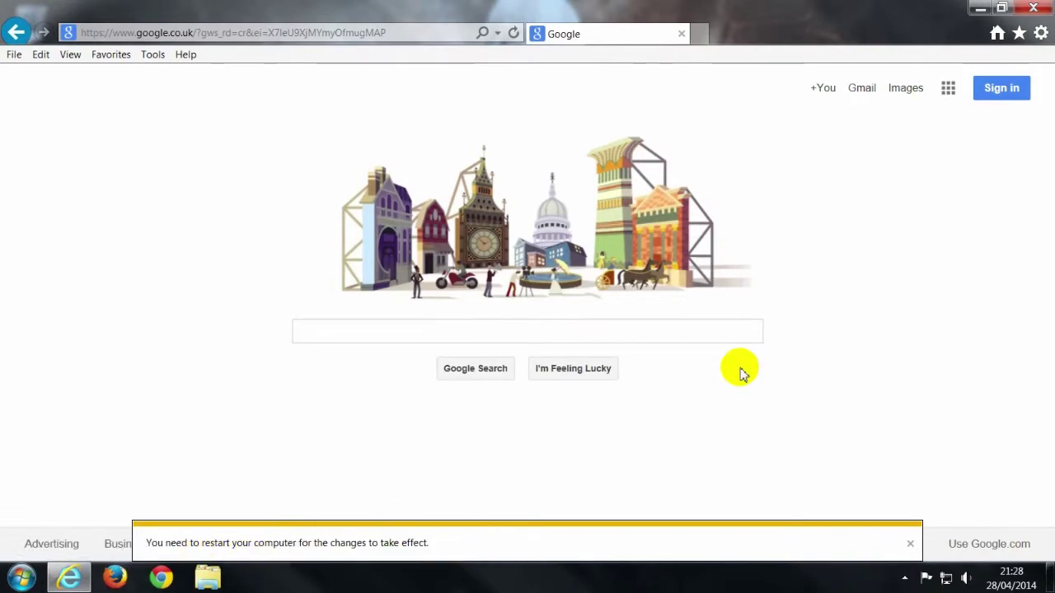
Restart Internet Explorer and complete its setup with the recommended security and compatibility settings.
left_click(1033, 10)
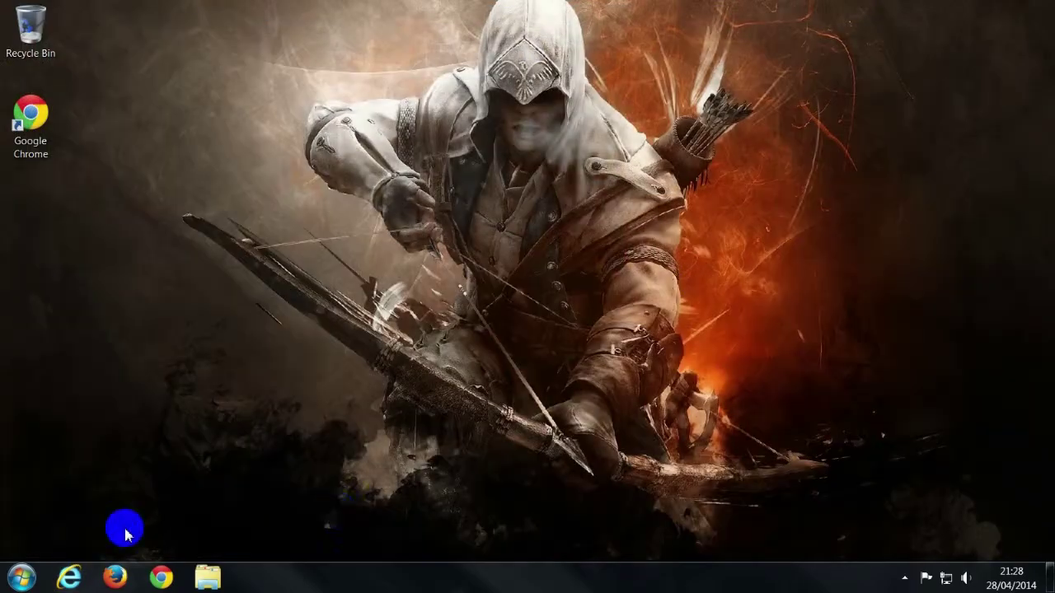
left_click(69, 577)
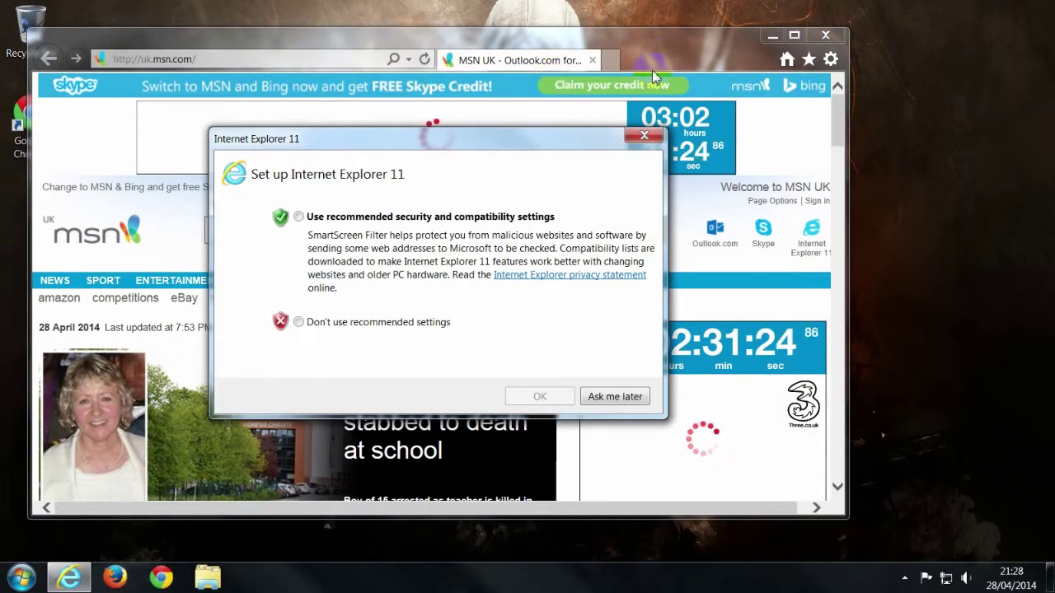
left_click(299, 217)
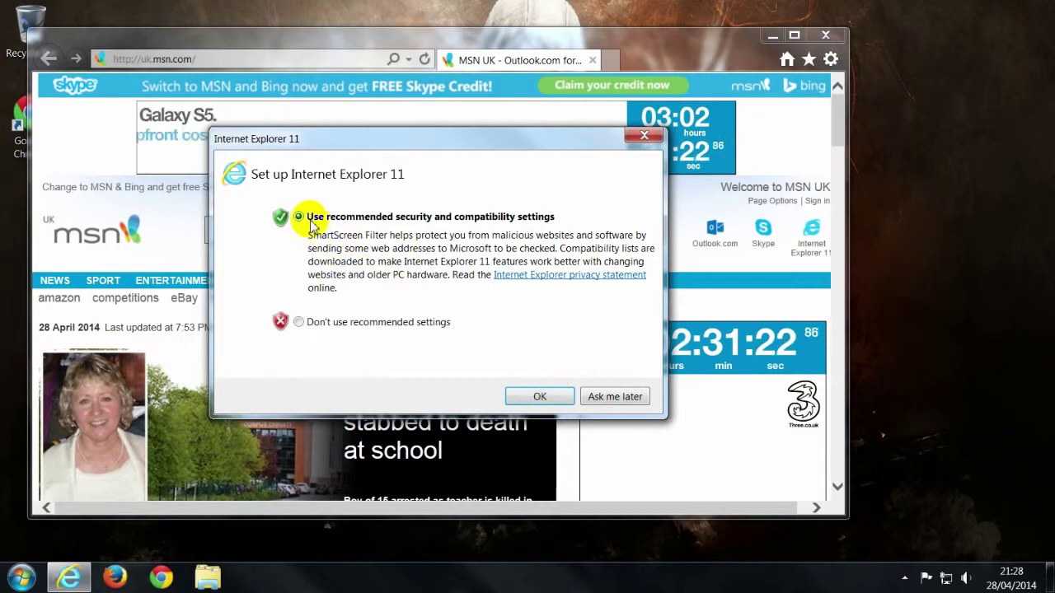
left_click(540, 397)
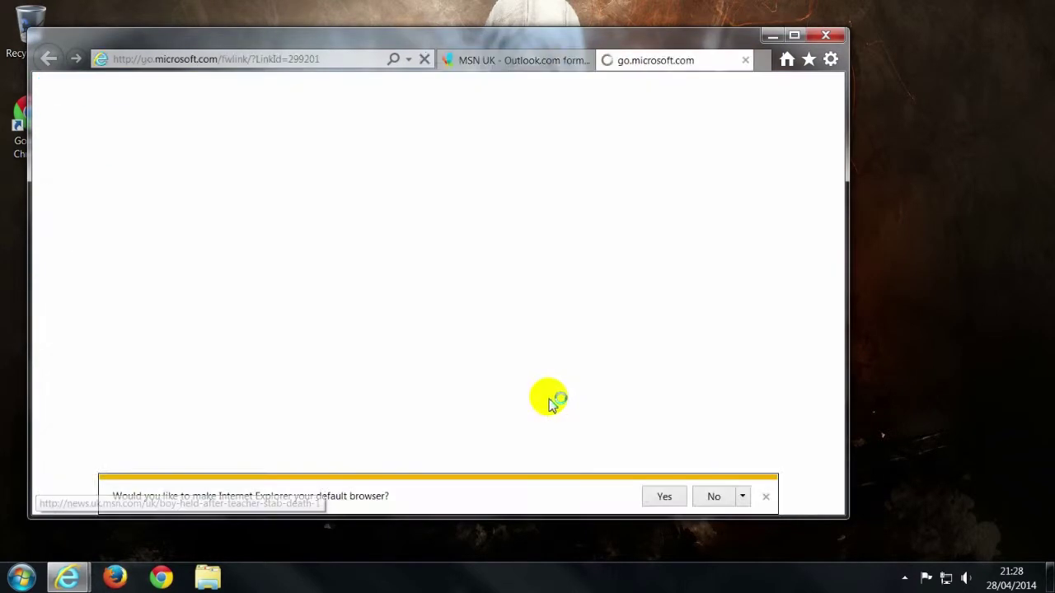
Decline making Internet Explorer the default browser and close the "Meet your new browser" page.
left_click(714, 496)
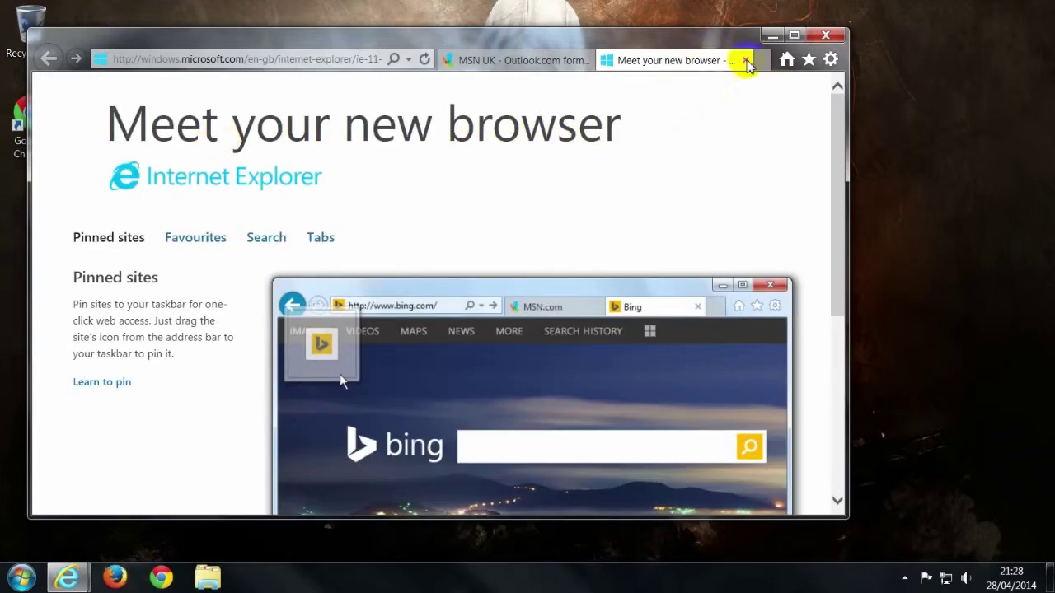
left_click(745, 59)
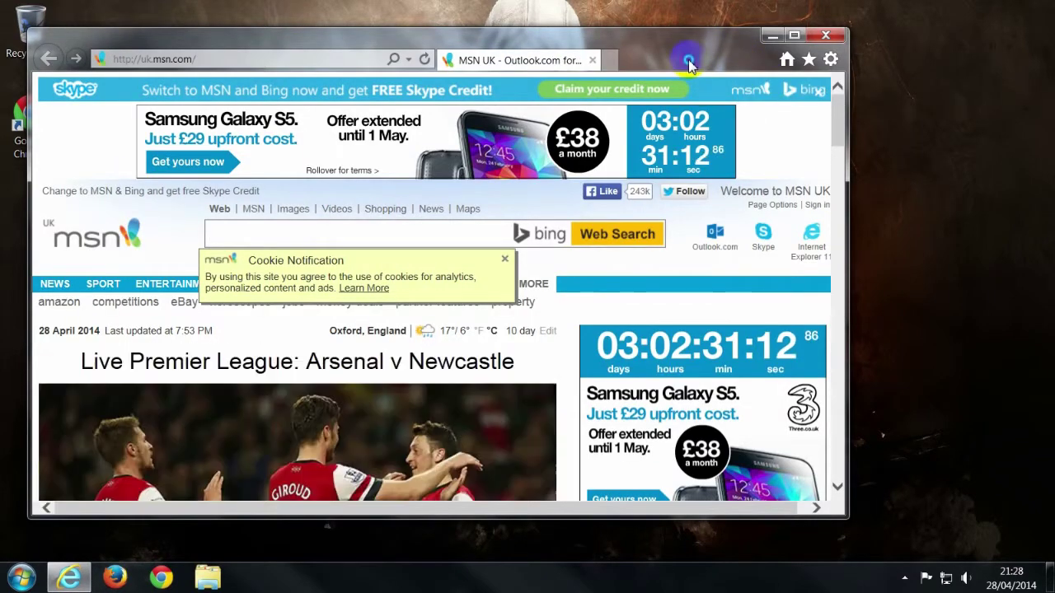
Turn on the menu bar and maximize the browser window.
right_click(701, 68)
left_click(733, 69)
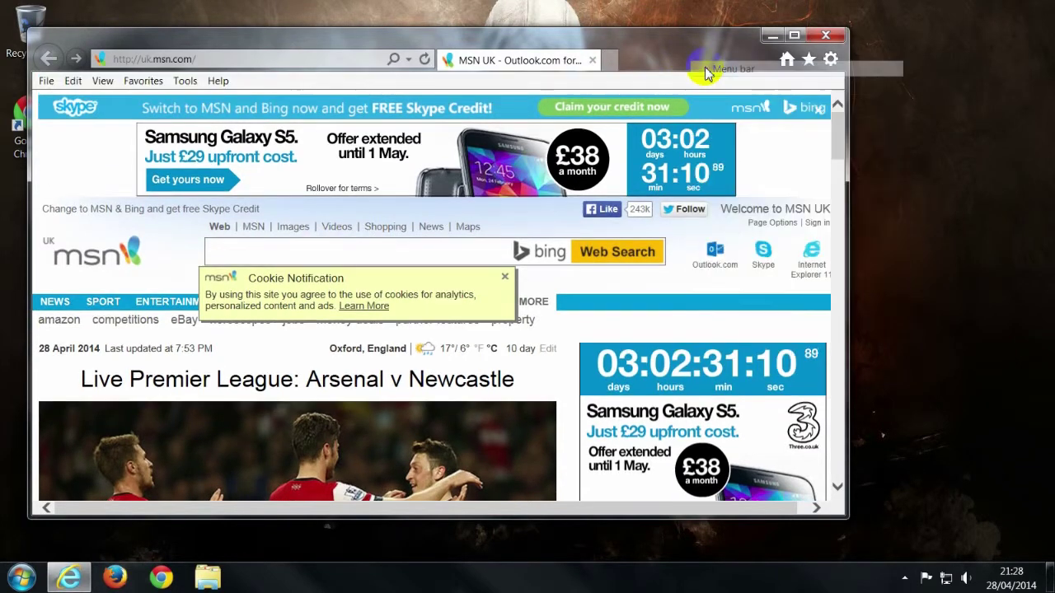
double_click(793, 37)
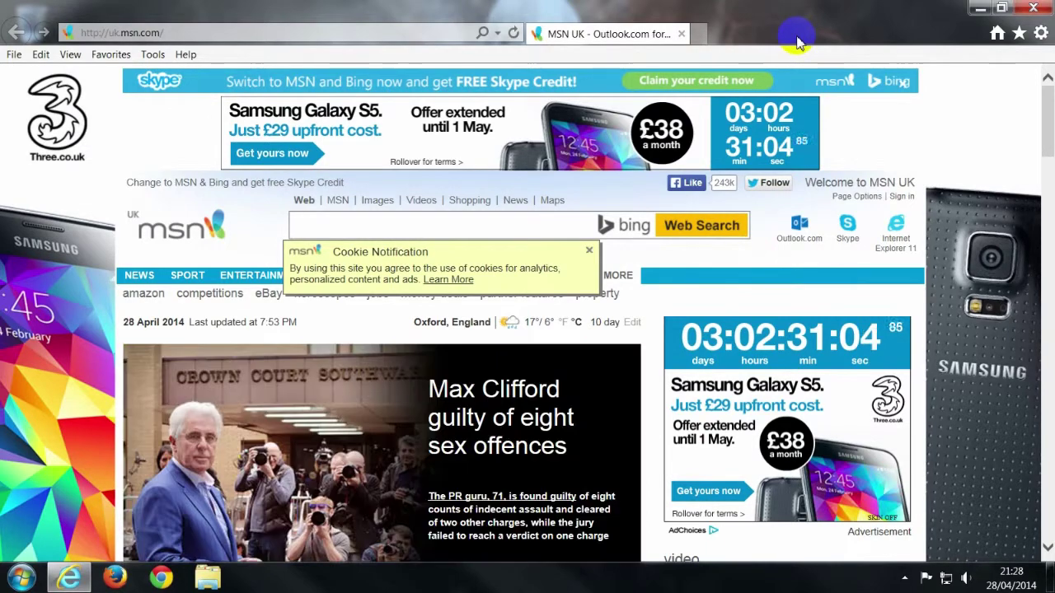
double_click(796, 37)
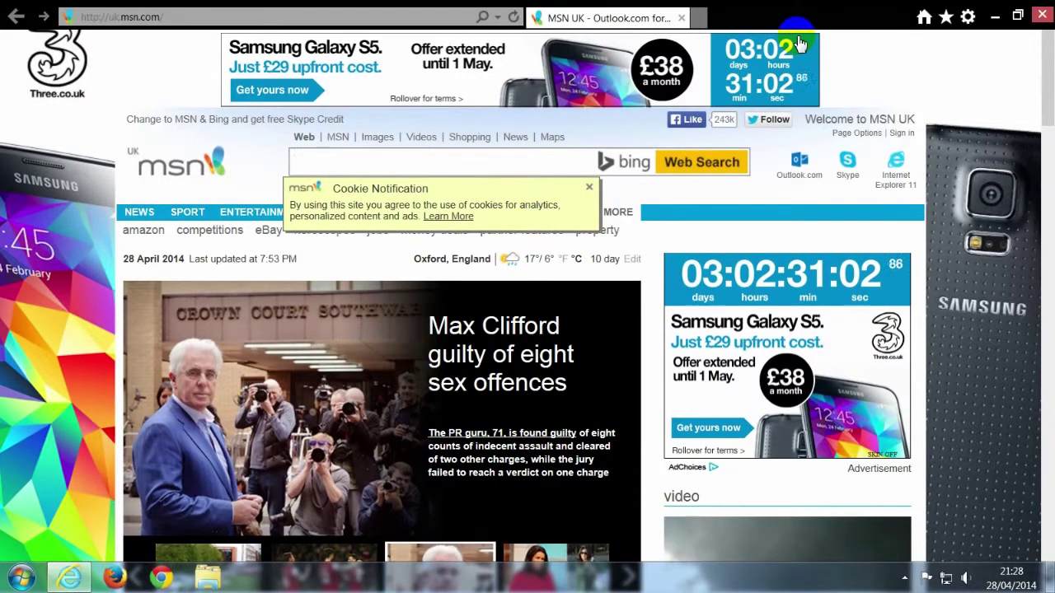
left_click(630, 549)
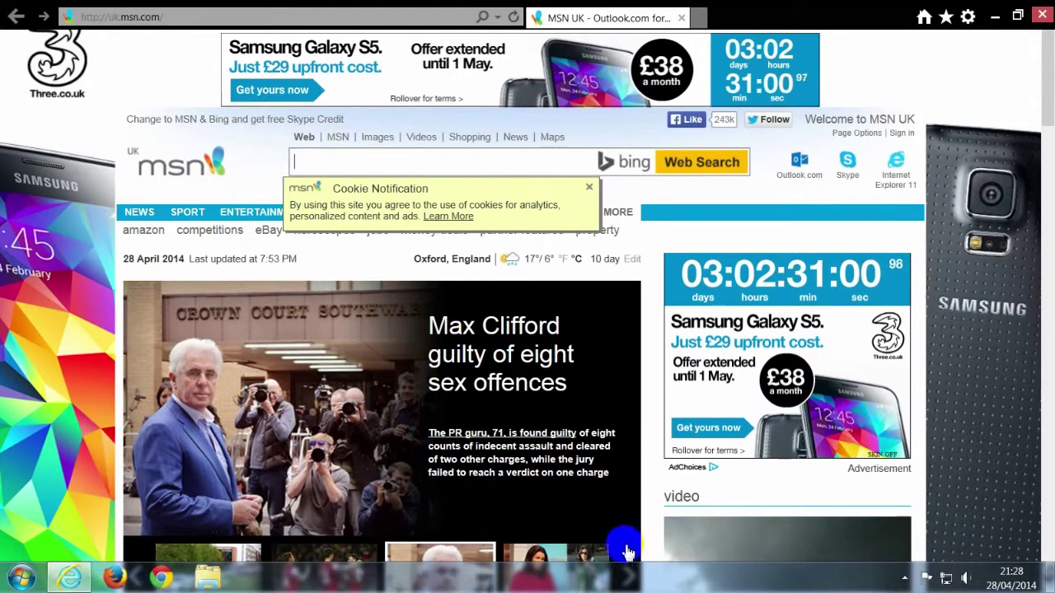
double_click(829, 8)
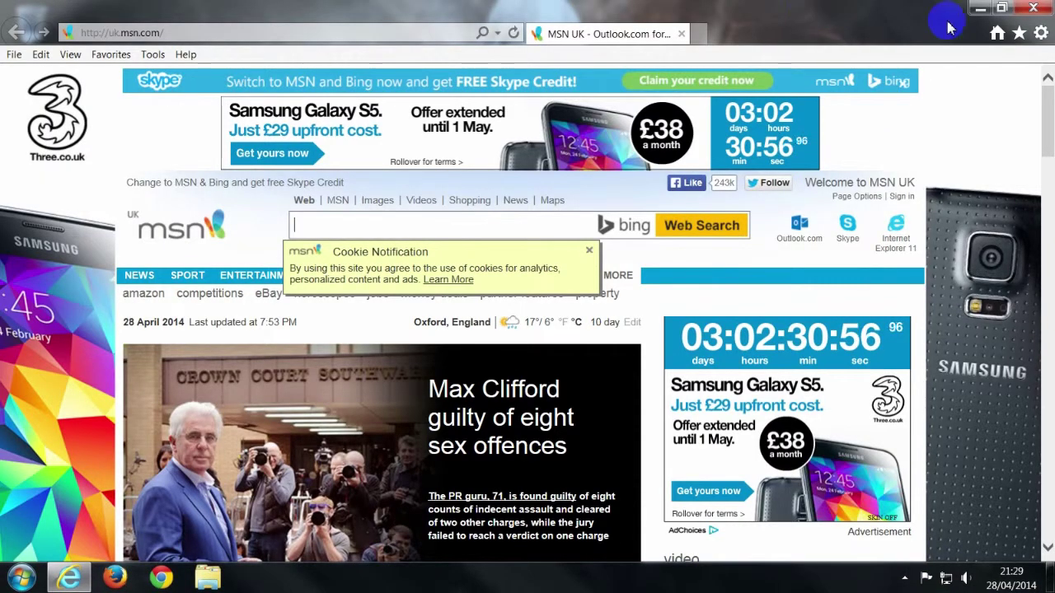
Switch from Internet Explorer to Mozilla Firefox, closing the former, and turn on Firefox's menu bar.
left_click(1034, 8)
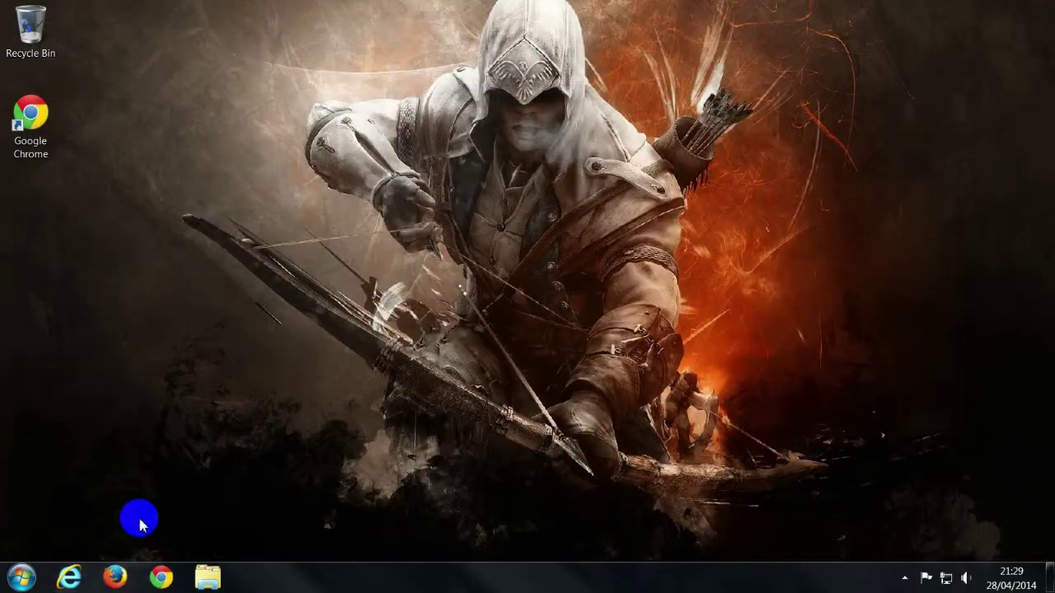
left_click(119, 579)
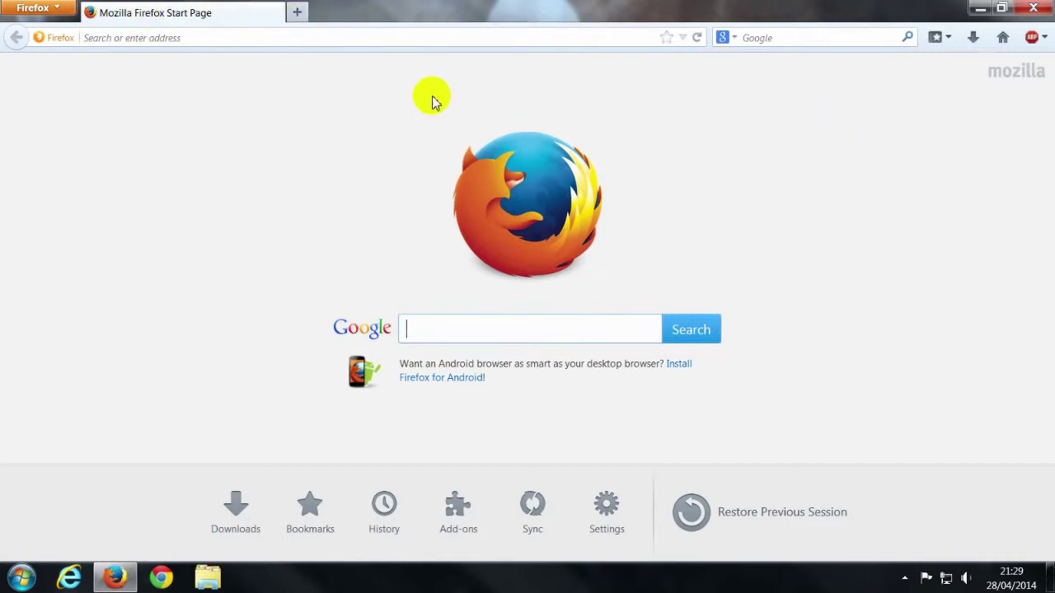
right_click(351, 10)
left_click(393, 18)
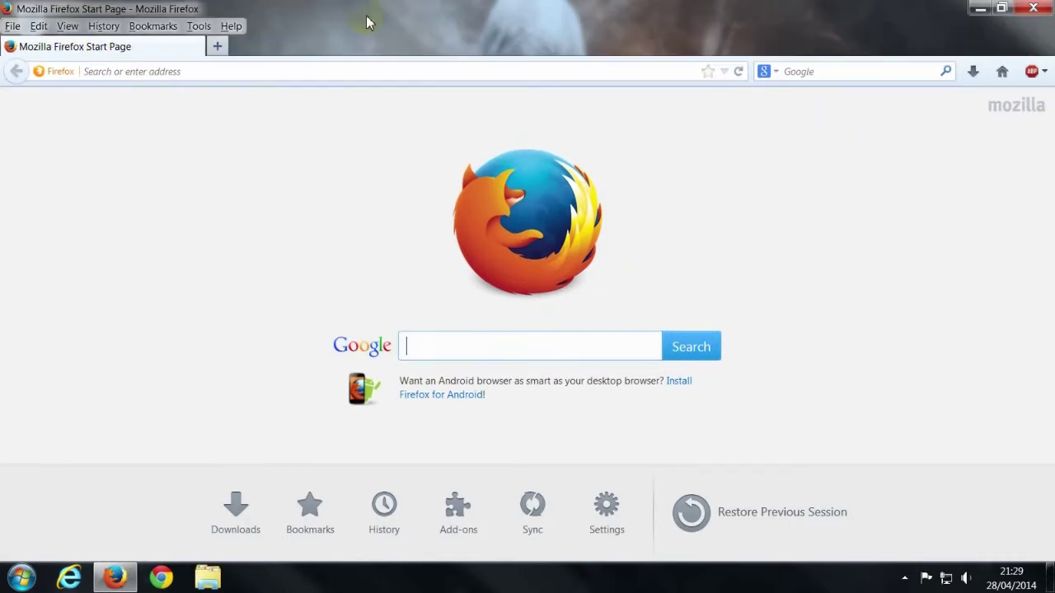
double_click(368, 22)
double_click(365, 29)
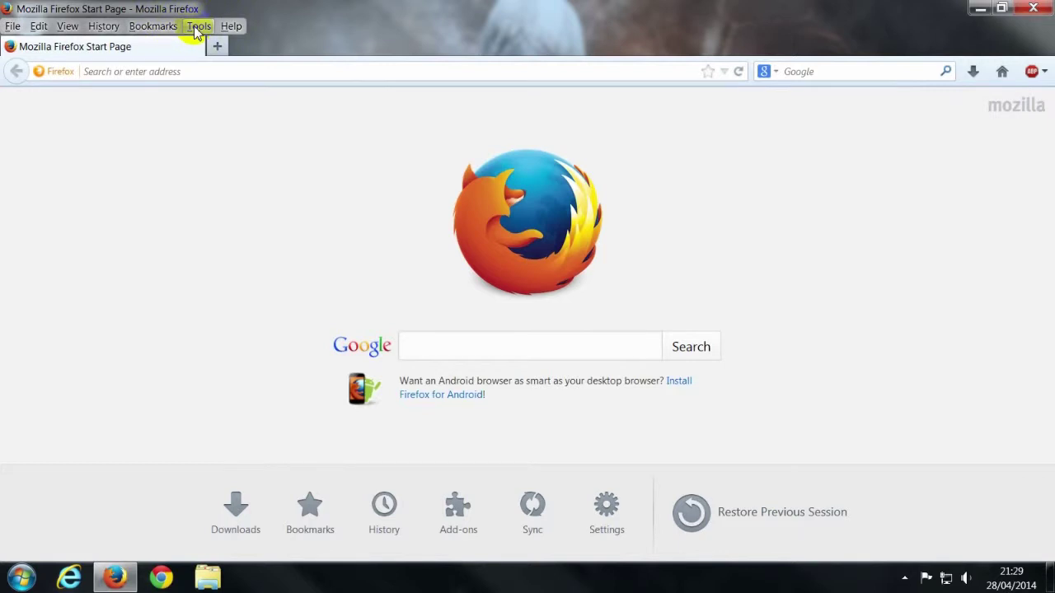
Reset Firefox to its default state from the Troubleshooting Information page and finish the import wizard.
left_click(233, 27)
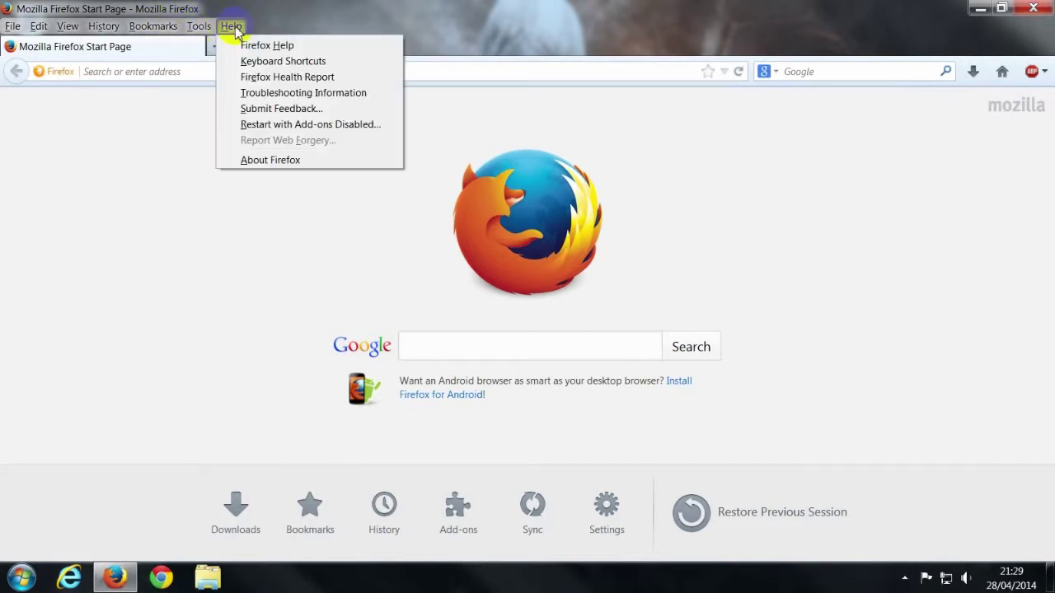
left_click(269, 94)
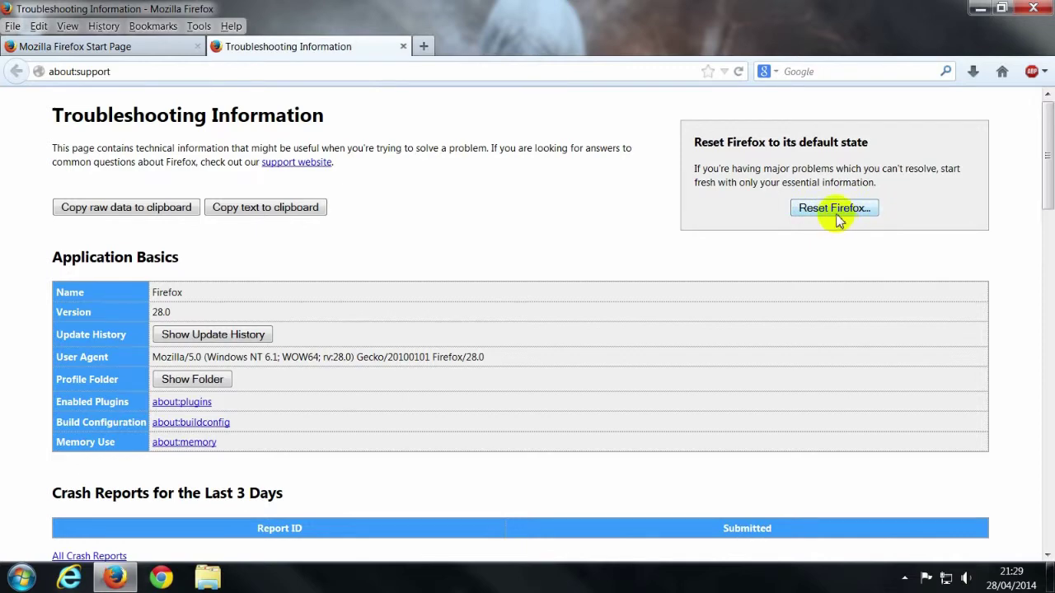
left_click(836, 210)
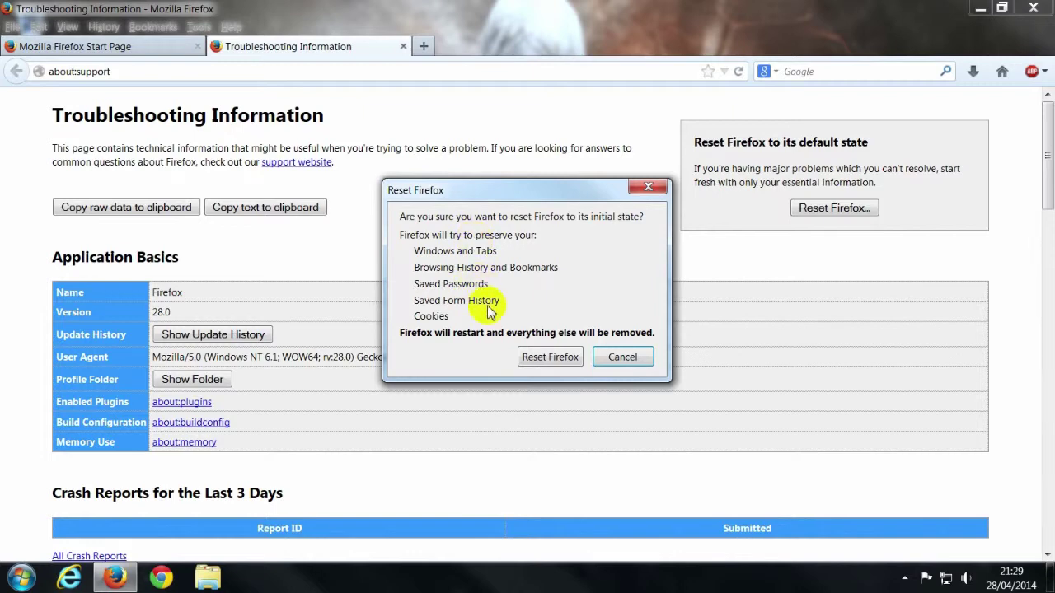
left_click(550, 357)
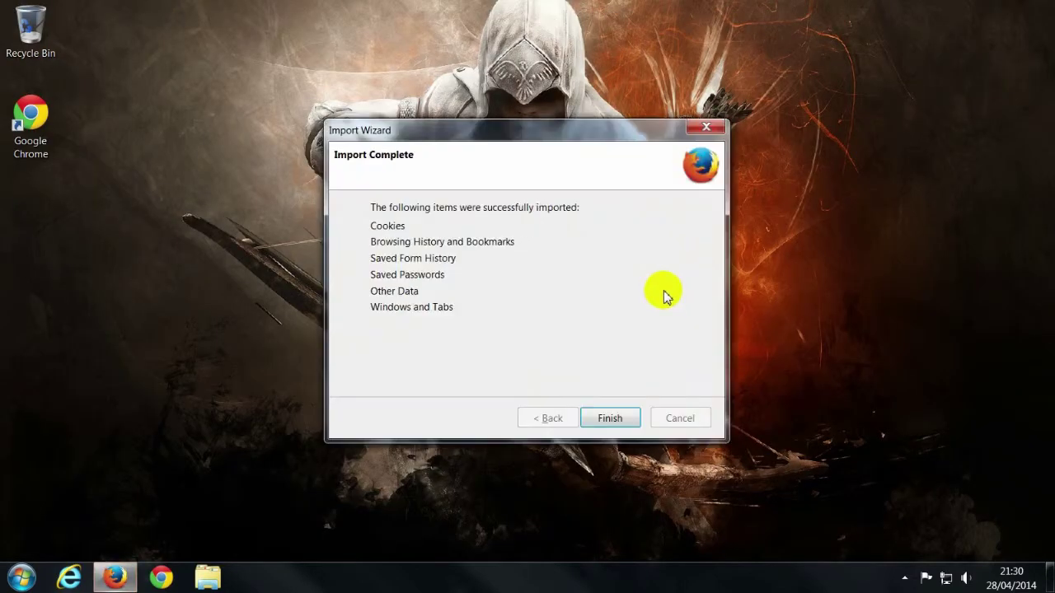
left_click(614, 419)
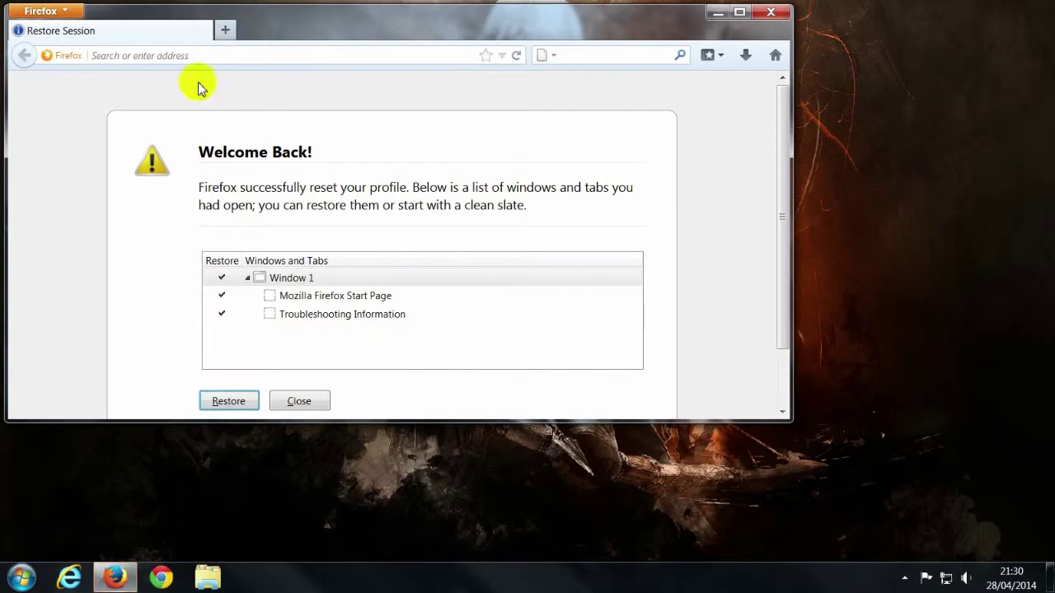
Examine the contents of the profile folder inside Old Firefox Data on the desktop, and close the folder window.
left_click_drag(229, 26, 358, 51)
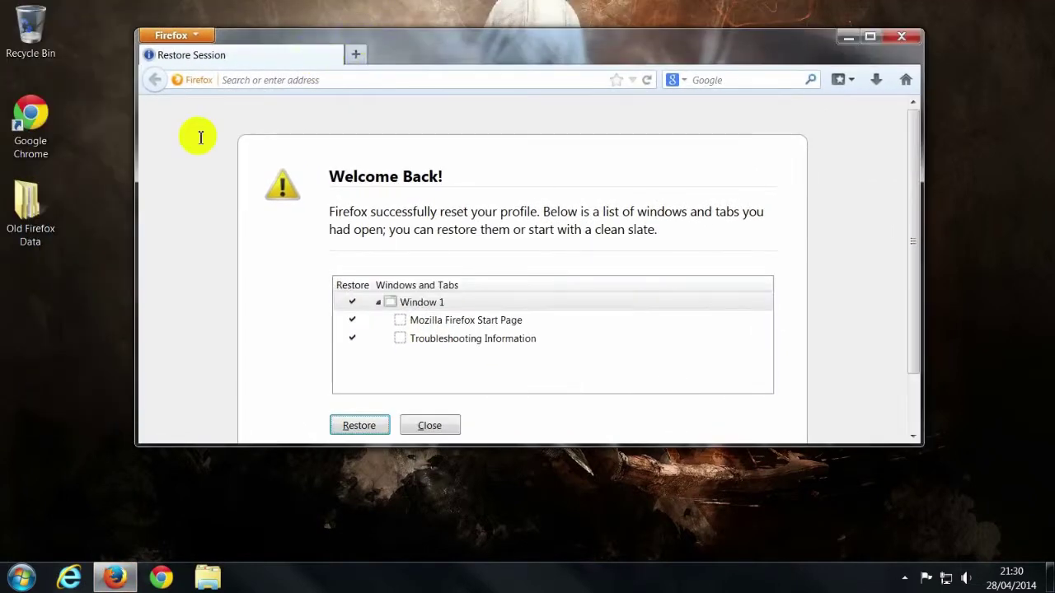
double_click(30, 206)
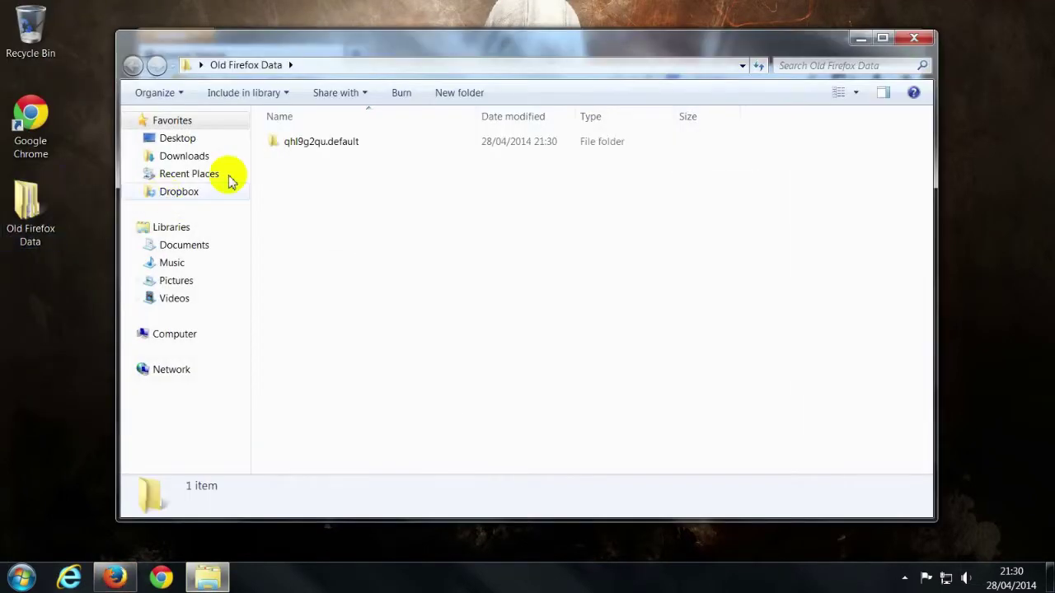
left_click(303, 145)
double_click(303, 145)
scroll(395, 295, "down", 5)
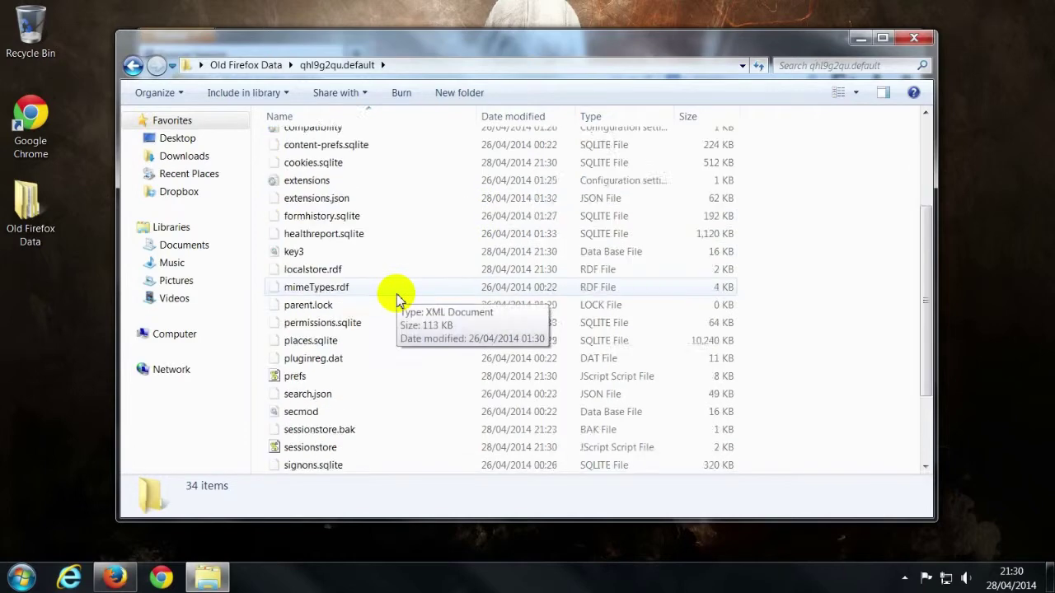
scroll(398, 295, "up", 5)
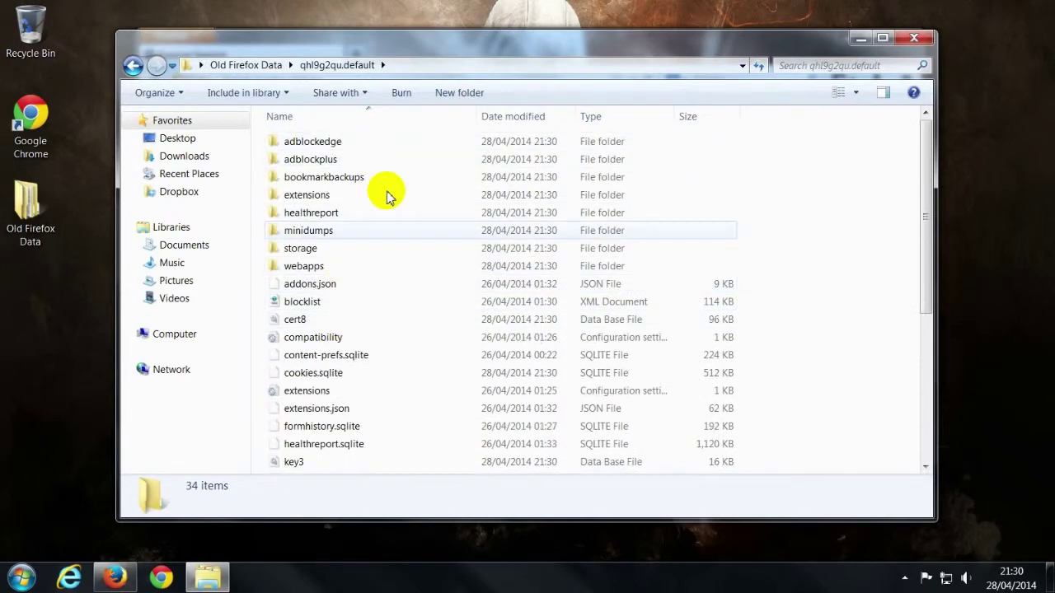
scroll(395, 206, "down", 5)
scroll(412, 223, "up", 5)
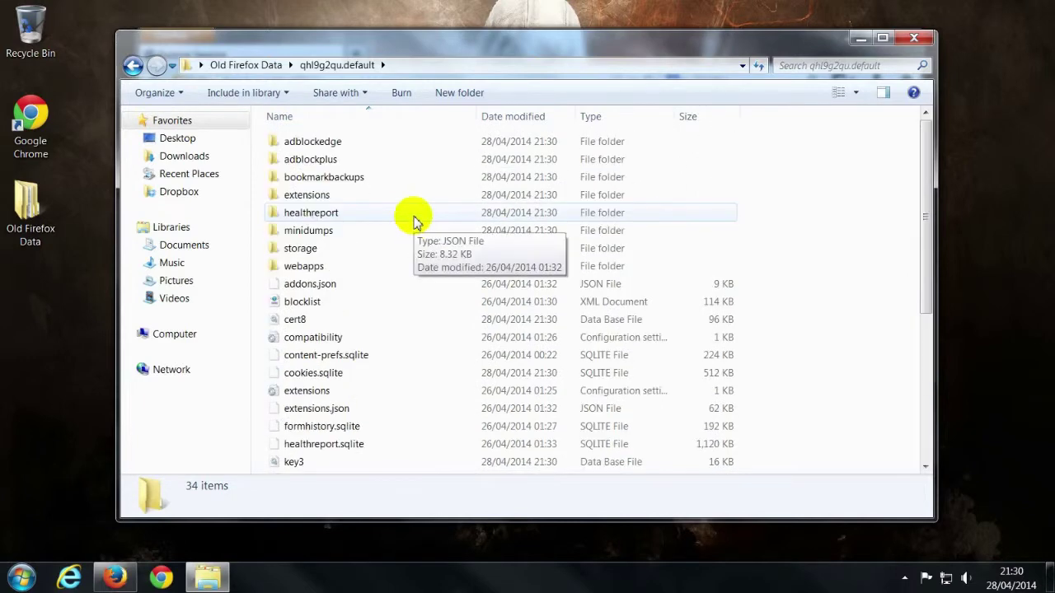
left_click(914, 37)
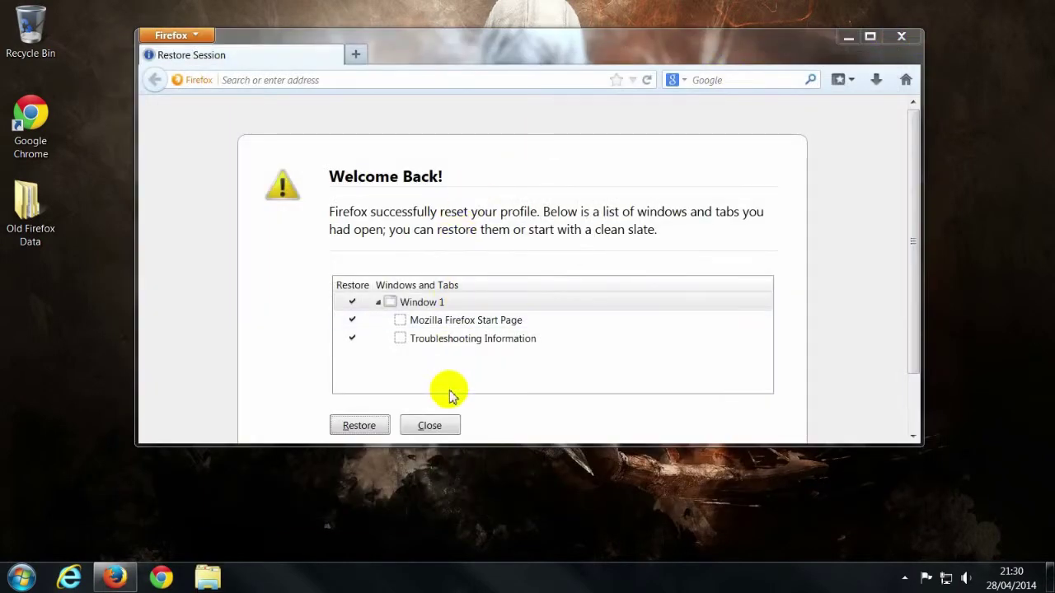
Load google.co.uk in Firefox and maximize the browser window.
left_click(331, 84)
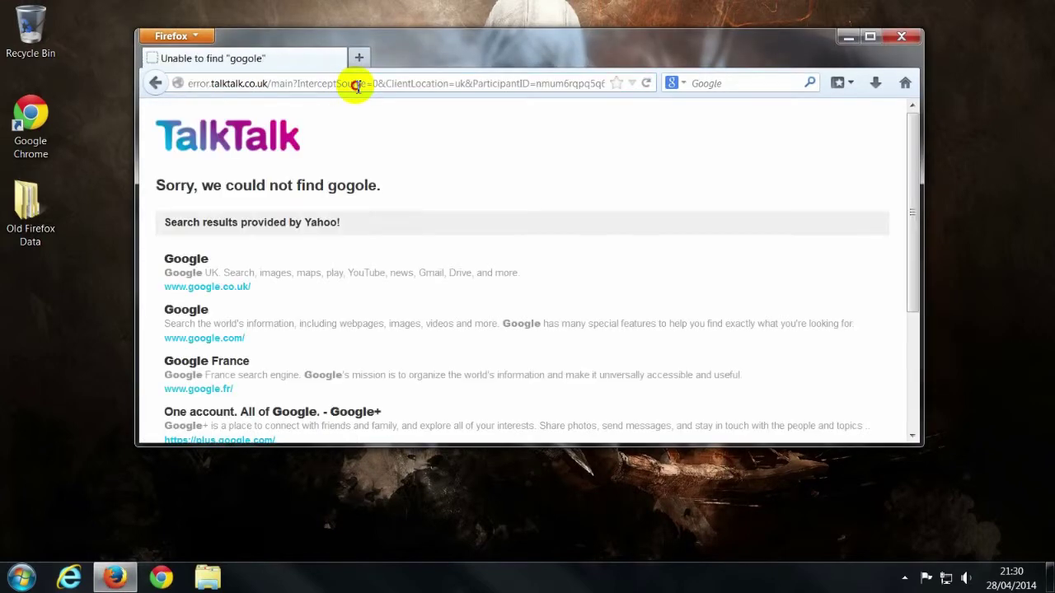
left_click(356, 86)
type("google.co.uk/")
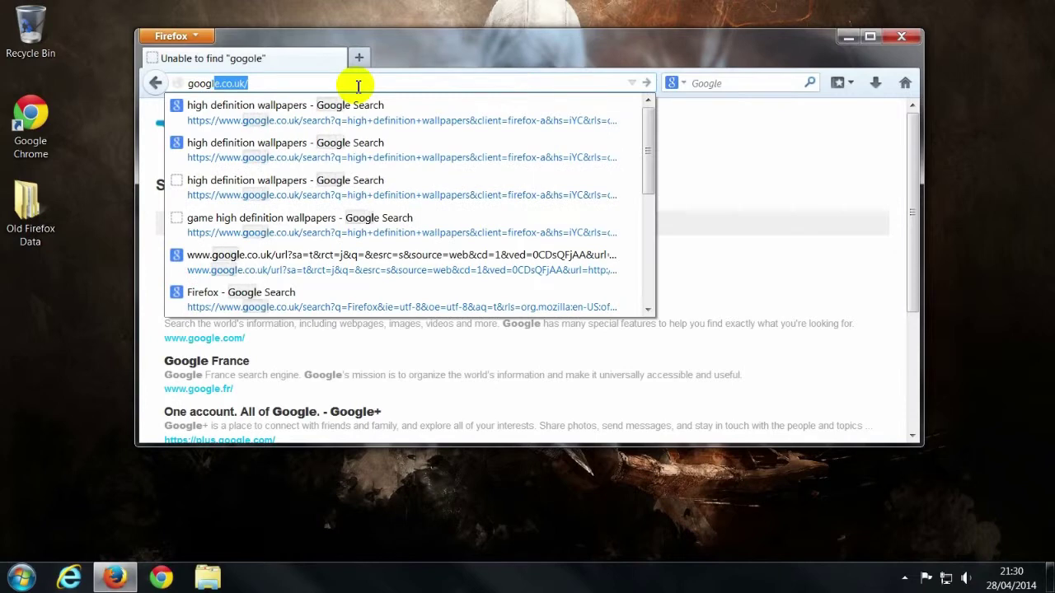
key("Return")
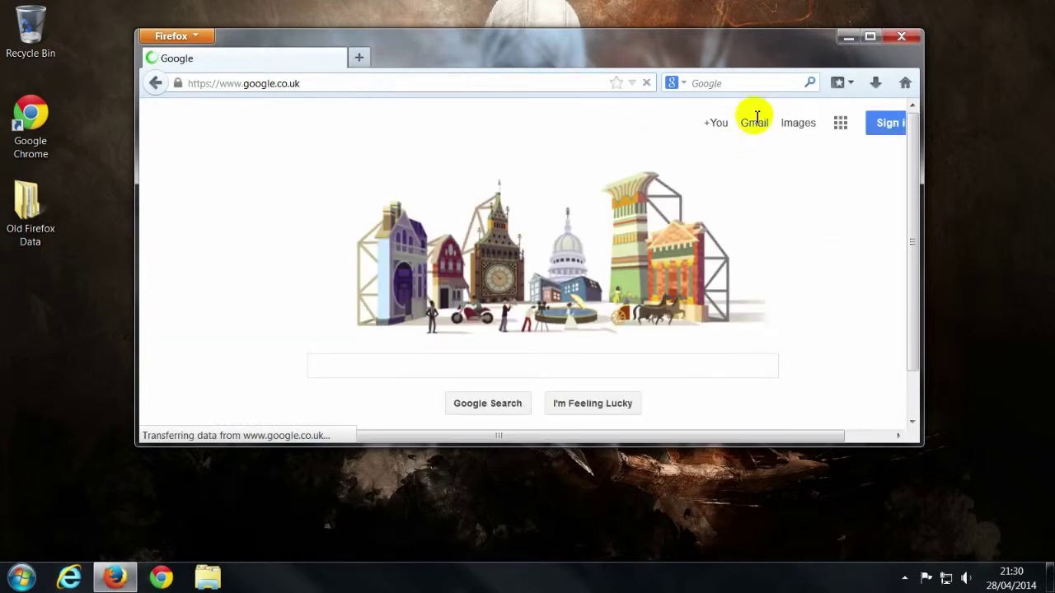
left_click(871, 38)
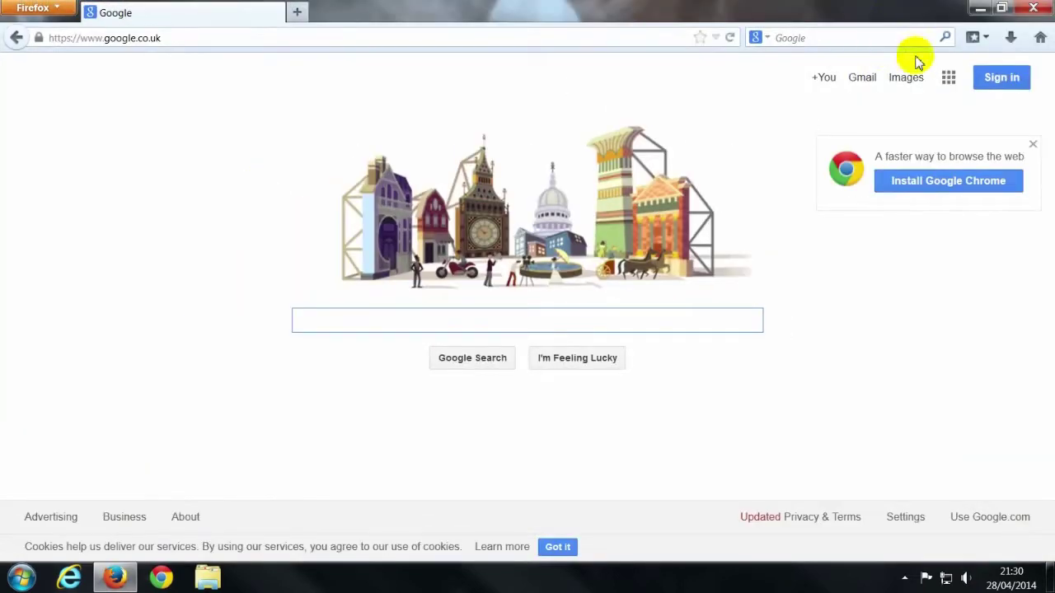
Turn on the menu bar in the reset Firefox and close the browser.
right_click(324, 12)
left_click(363, 23)
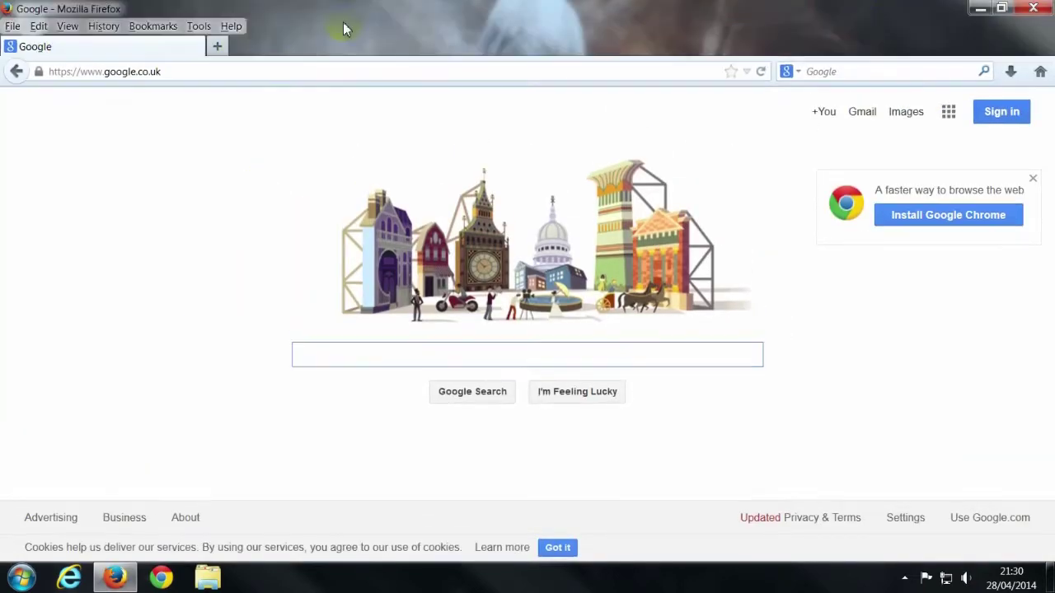
left_click(140, 28)
left_click(598, 44)
left_click(1036, 9)
Move the Old Firefox Data folder and the Google Chrome shortcut from the desktop to the Recycle Bin.
left_click_drag(23, 206, 39, 209)
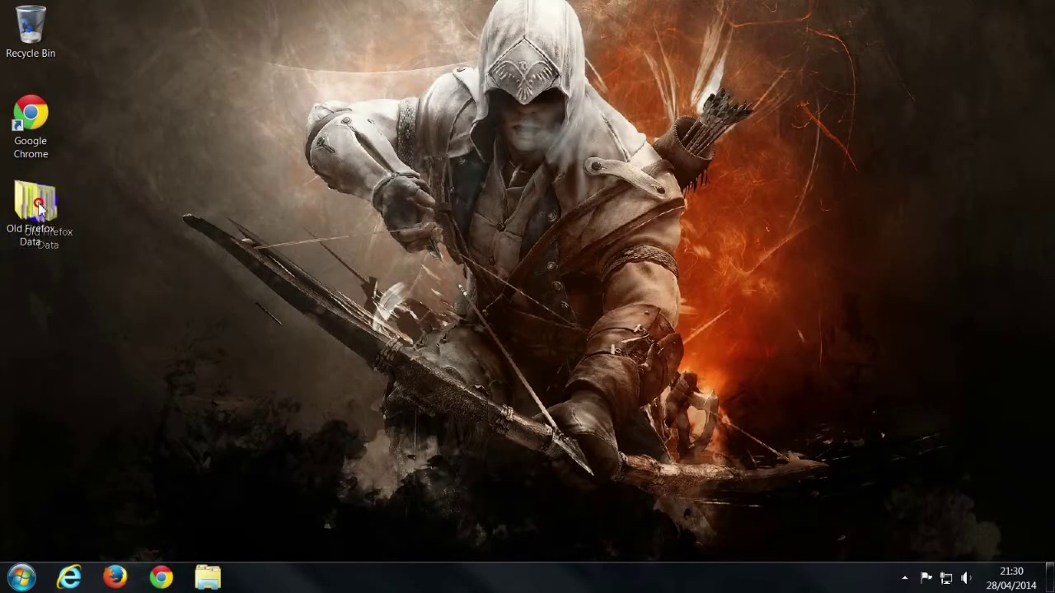
left_click_drag(103, 83, 30, 33)
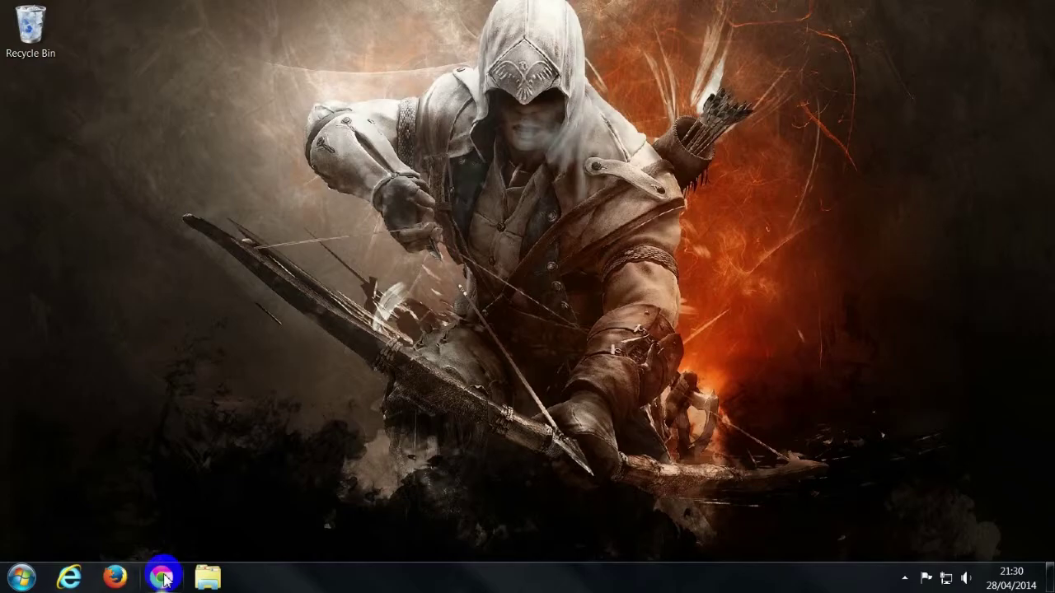
Start Google Chrome and open its Settings page.
left_click(162, 579)
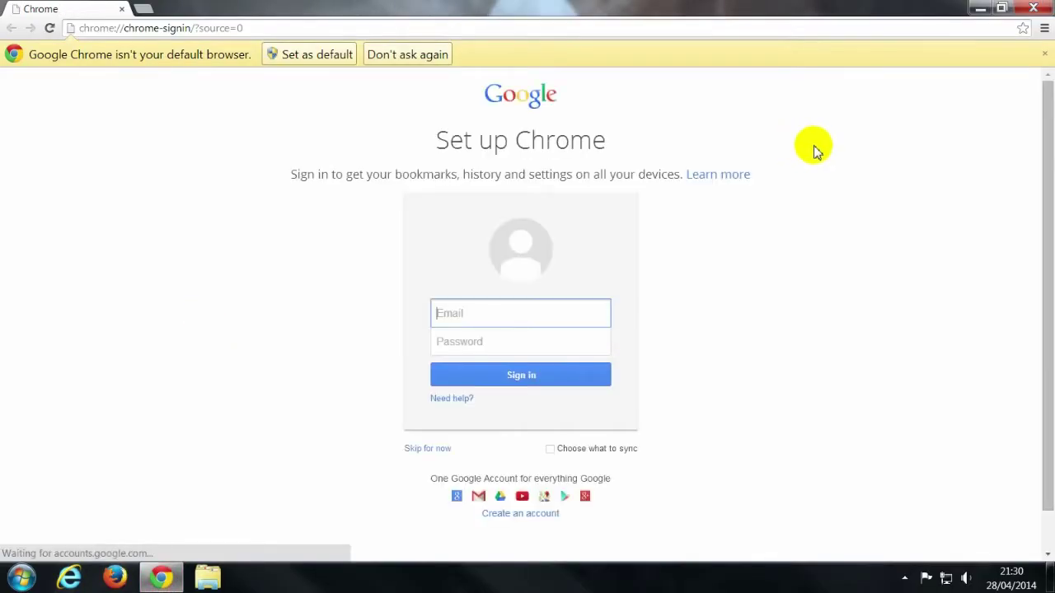
left_click(1043, 28)
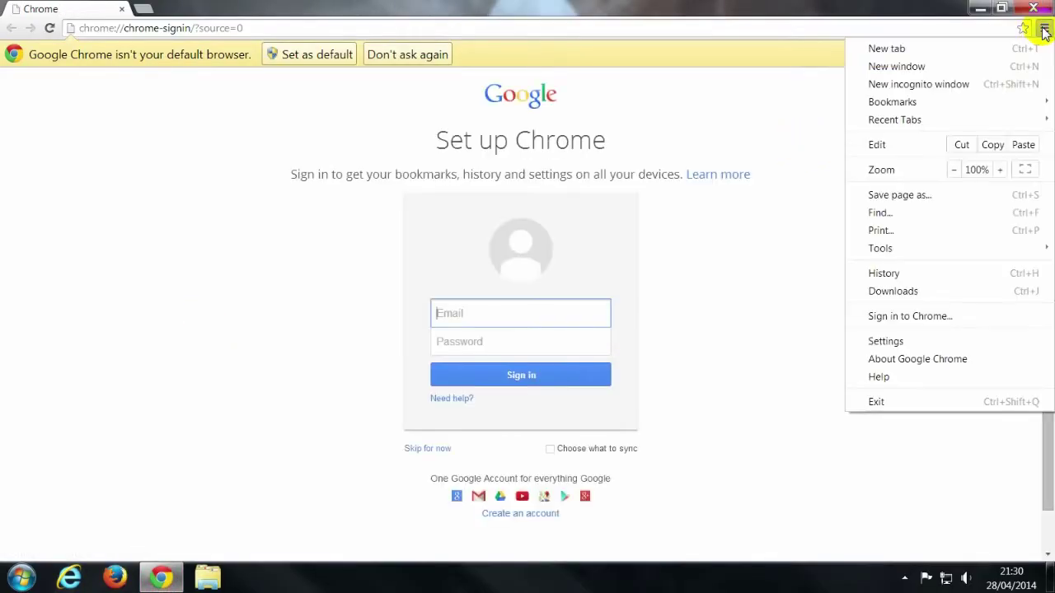
left_click(903, 317)
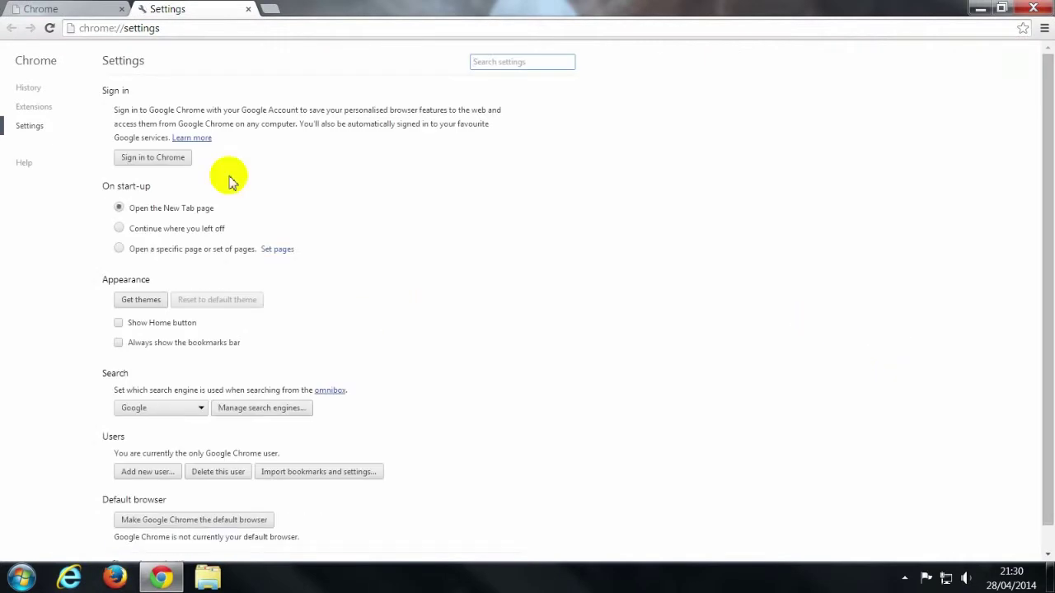
left_click(1044, 29)
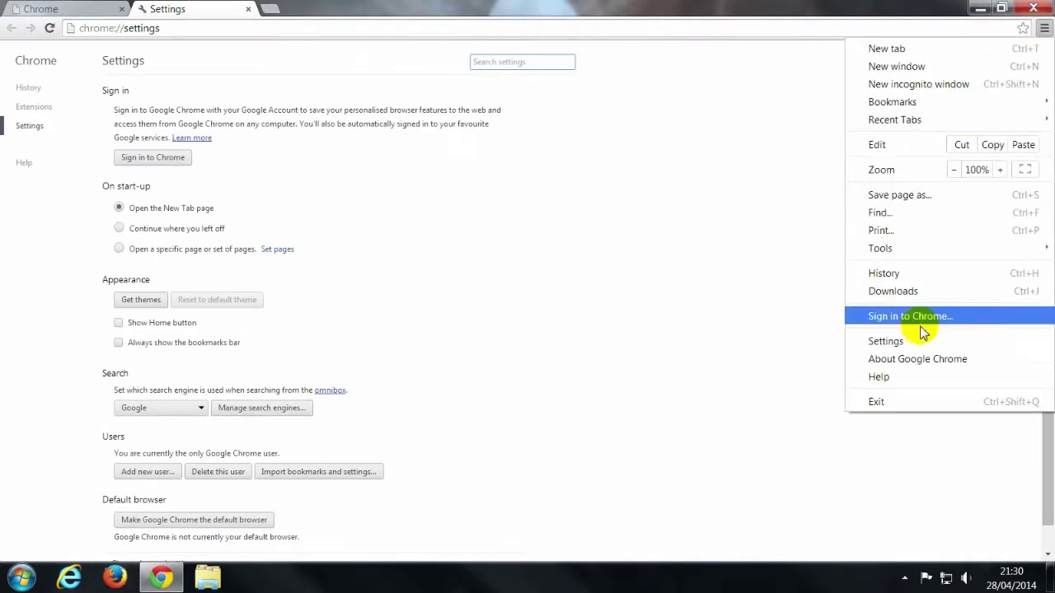
left_click(479, 325)
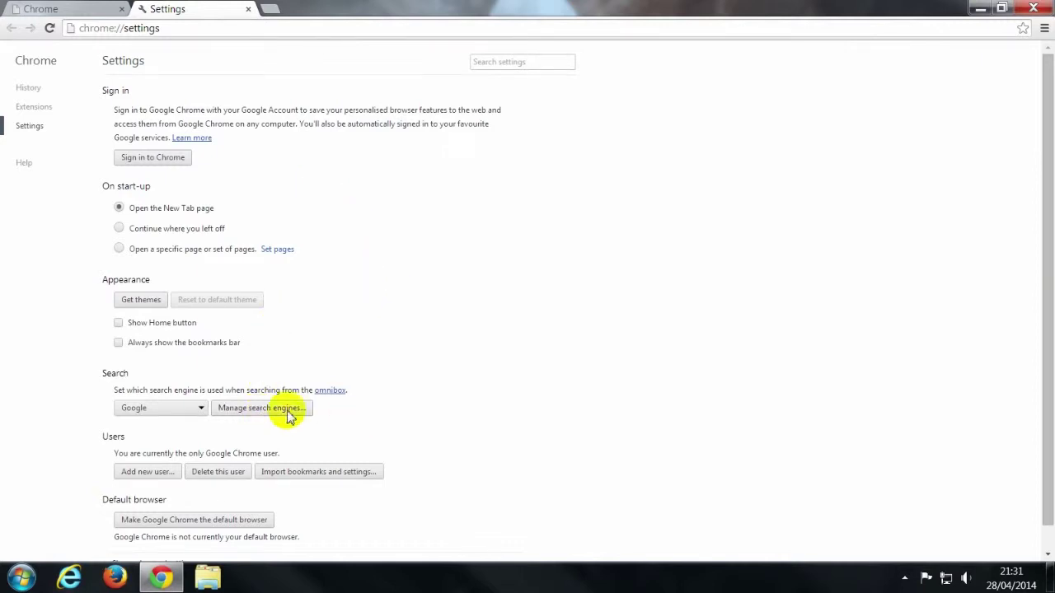
Review the default search engine and the other engines in Chrome's search engine list, and close the list.
left_click(255, 412)
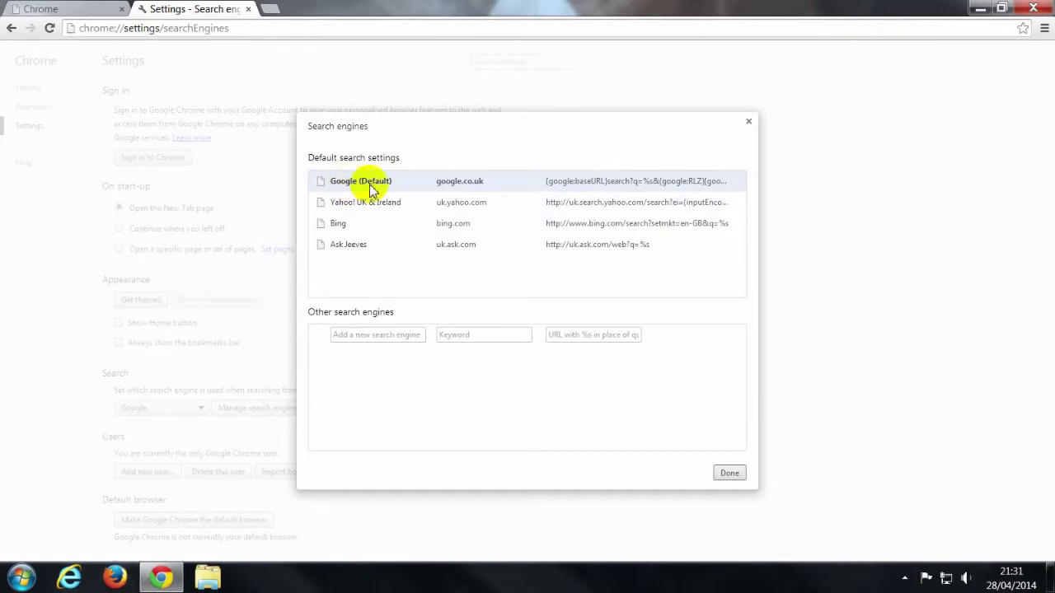
mouse_move(739, 208)
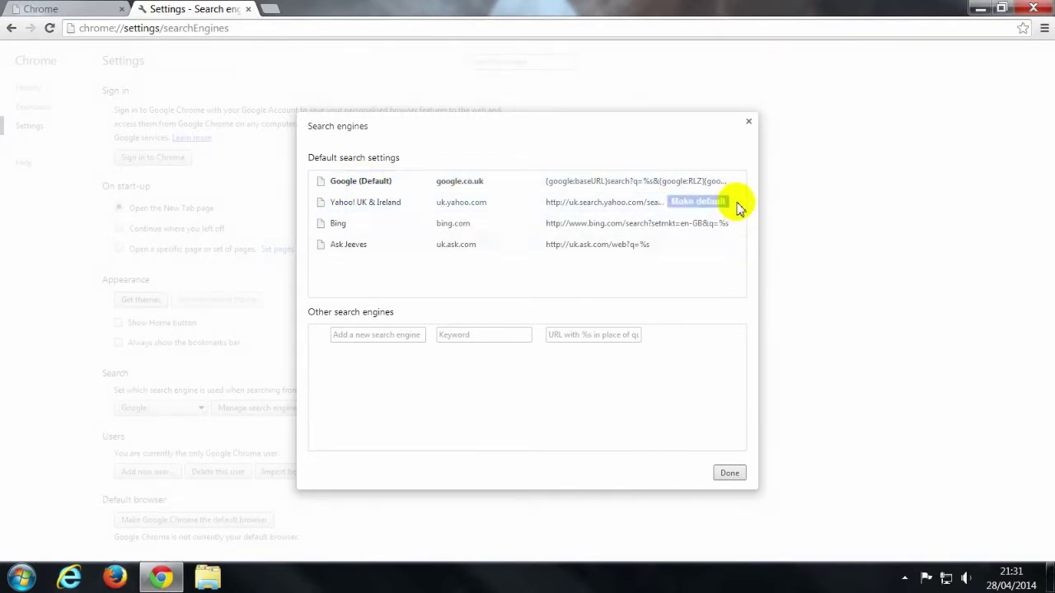
mouse_move(726, 243)
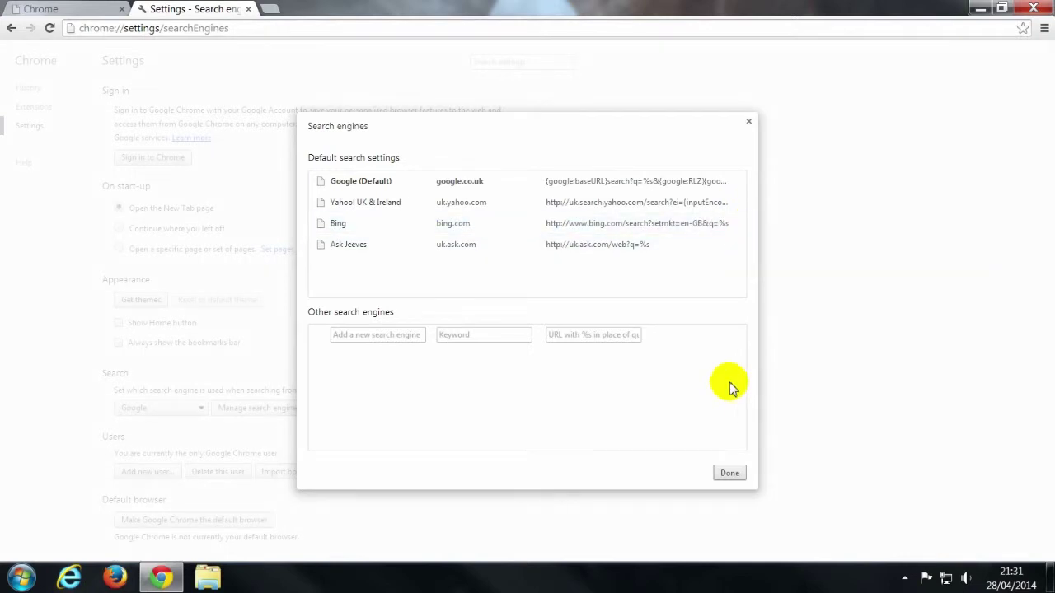
left_click(731, 475)
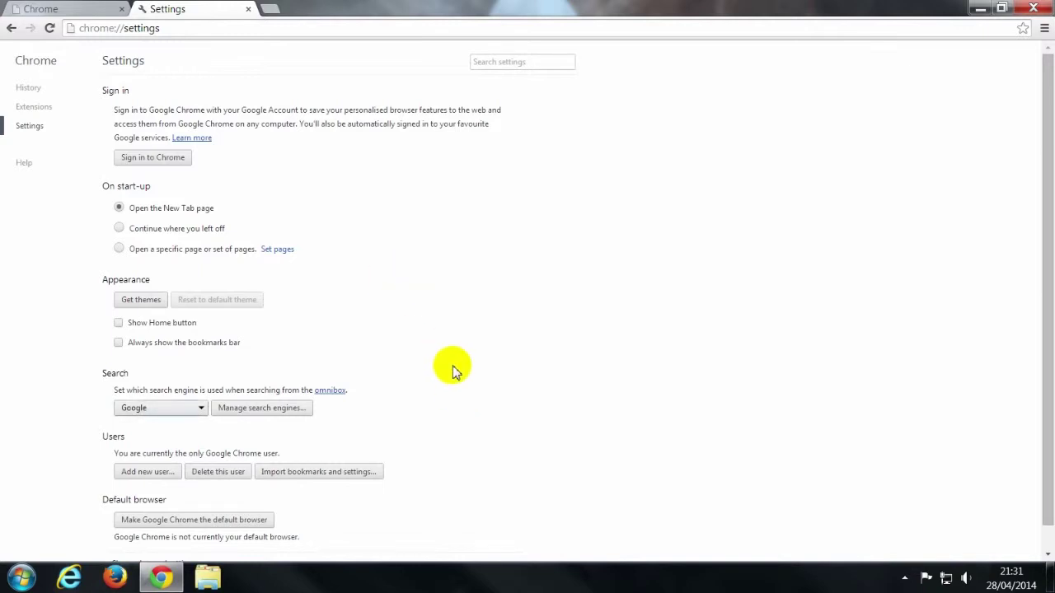
Check Chrome's list of startup pages and its search engine list for unwanted entries, leaving both as they are.
left_click(274, 252)
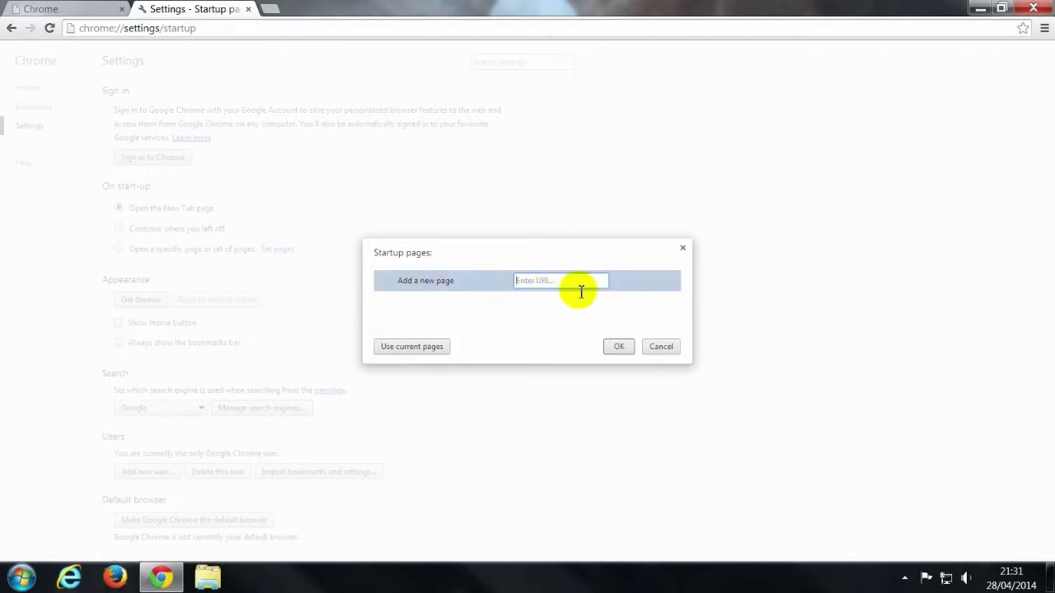
left_click(662, 347)
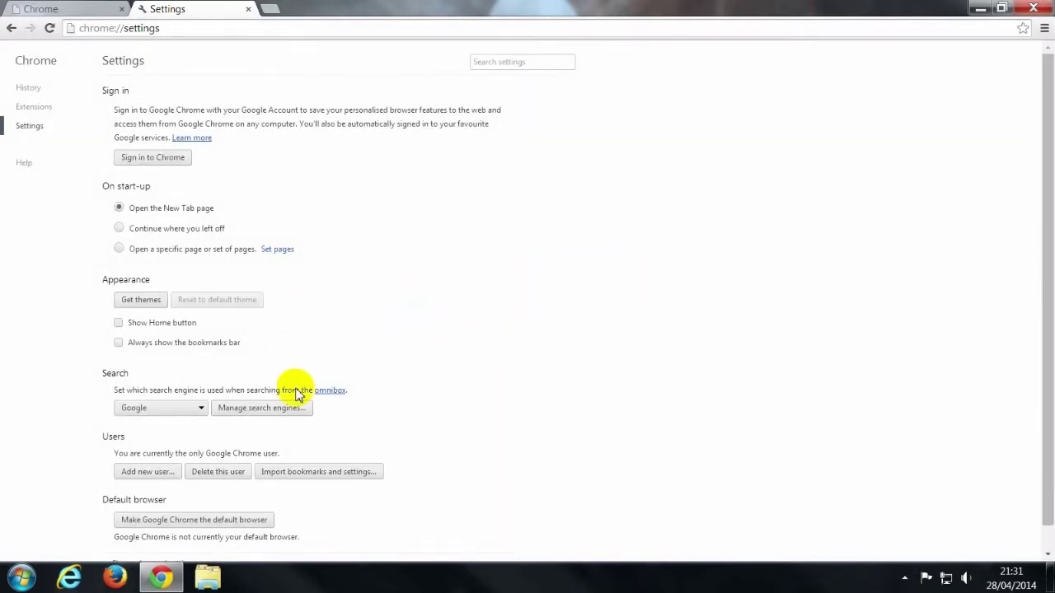
left_click(278, 407)
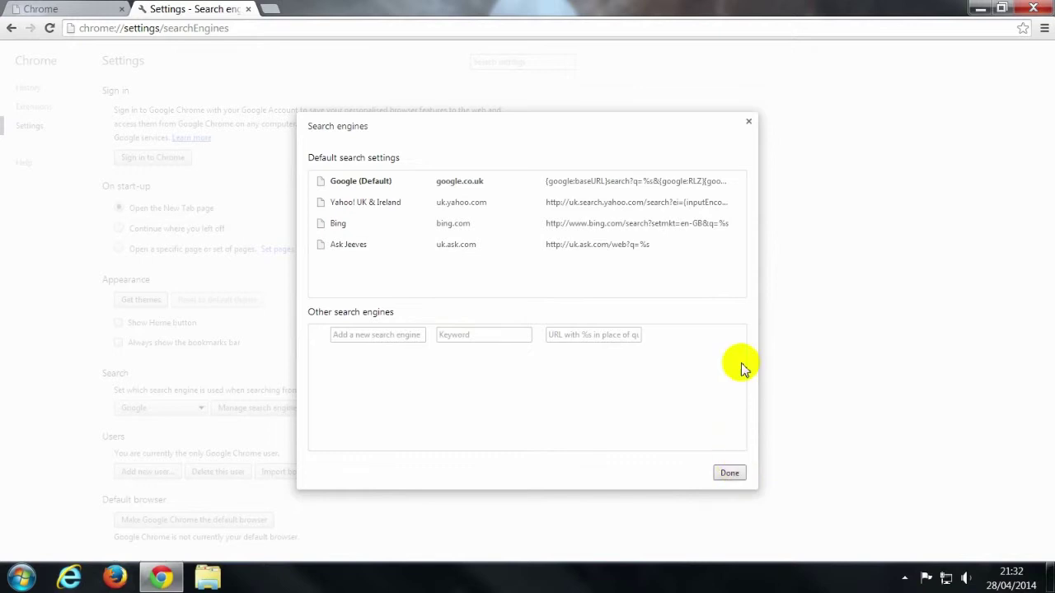
left_click(730, 474)
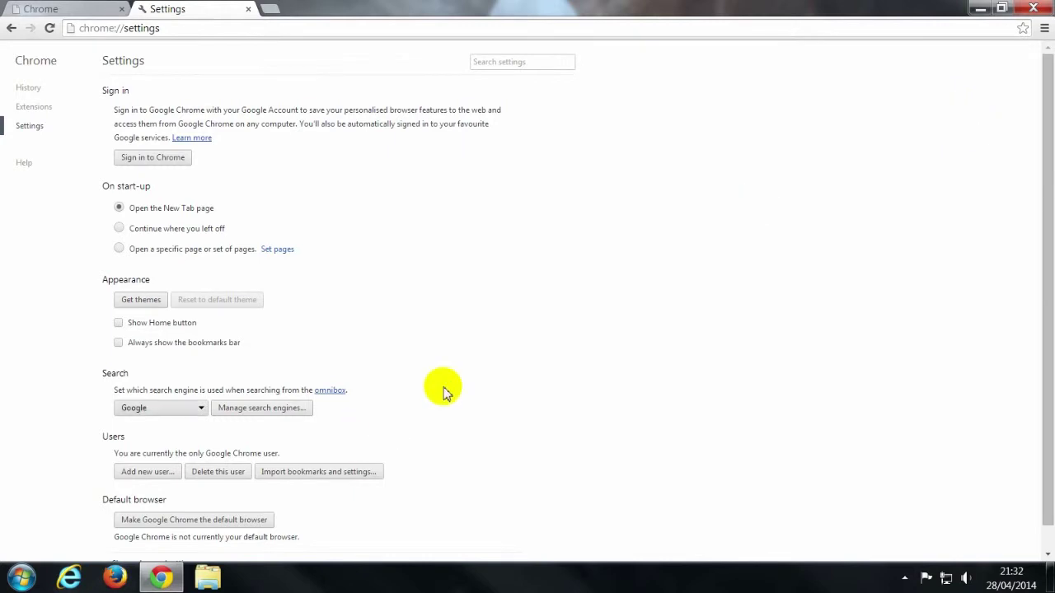
scroll(457, 383, "down", 1)
scroll(464, 379, "up", 1)
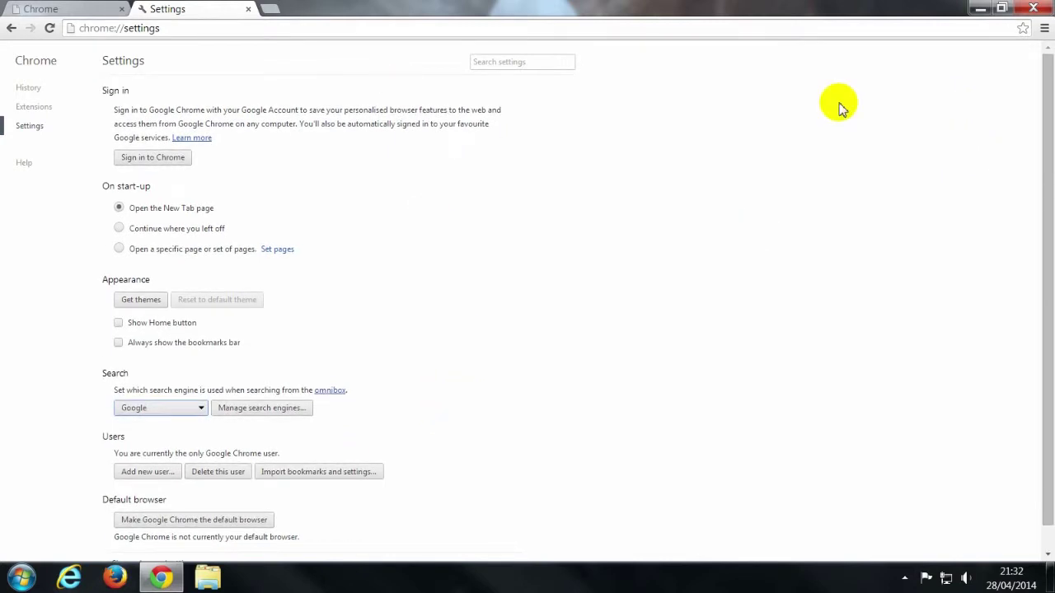
Close Chrome and browse in Windows Explorer to the signed-in user's folder under Users on the C: drive.
left_click(1047, 9)
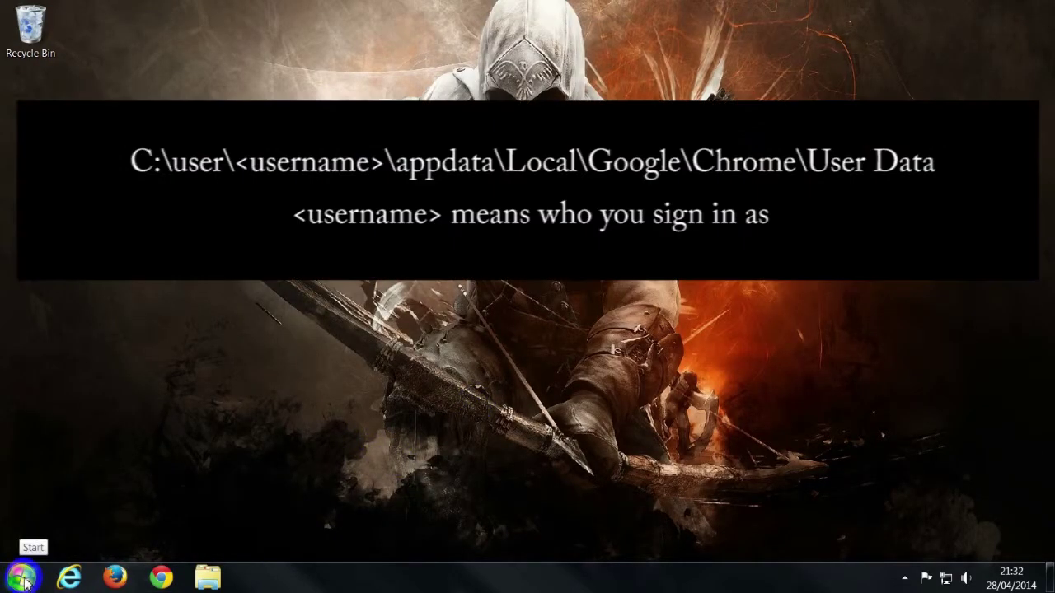
left_click(206, 579)
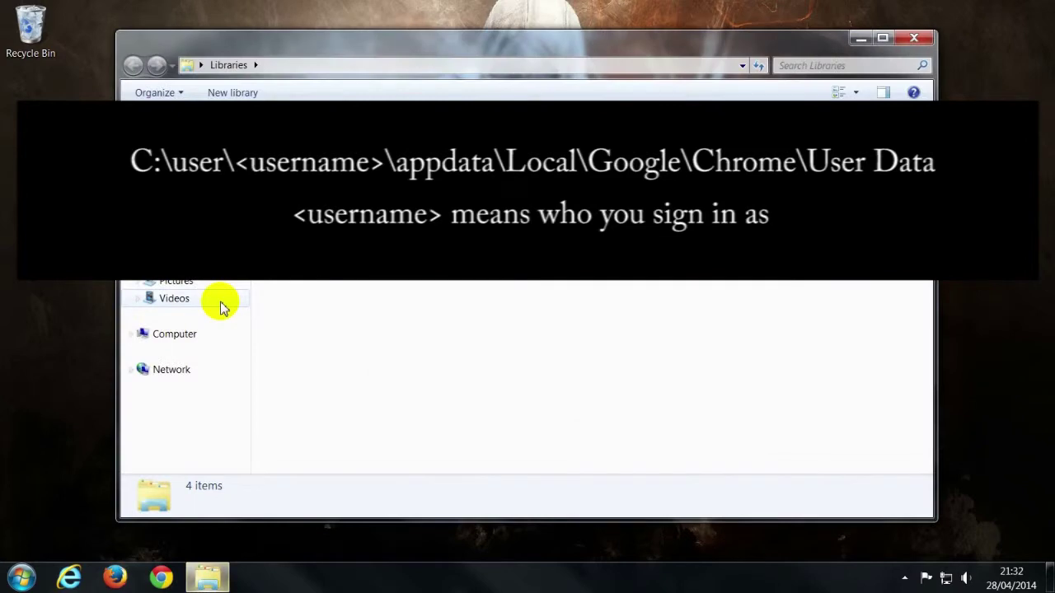
left_click(181, 334)
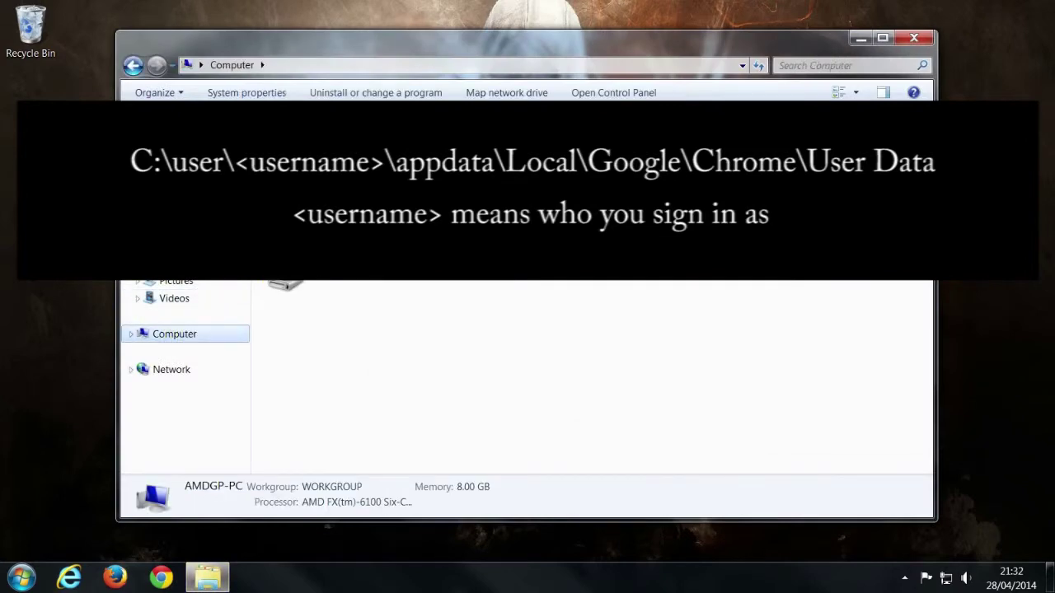
double_click(285, 264)
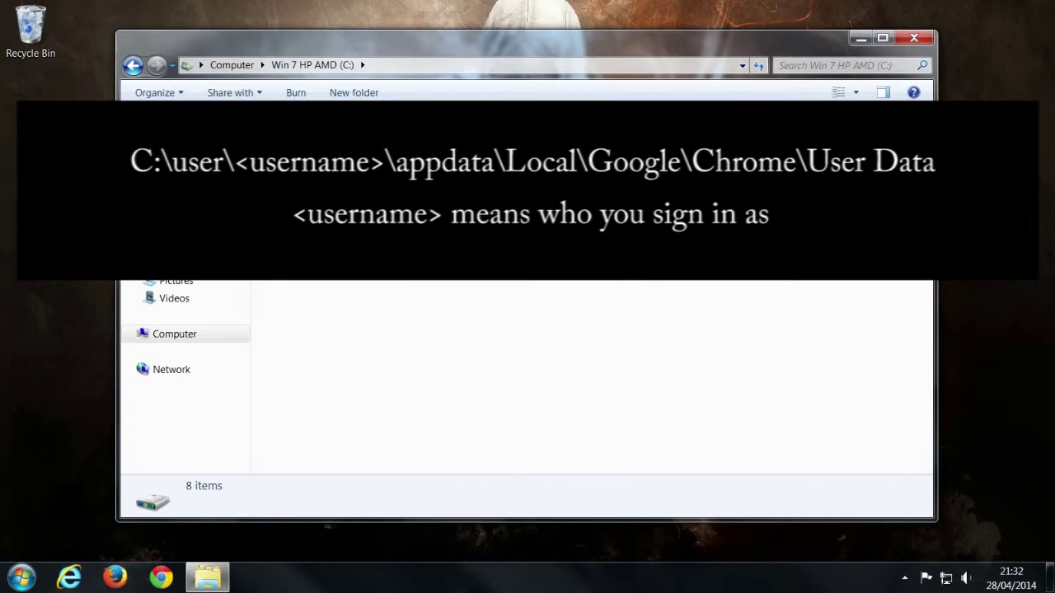
double_click(288, 179)
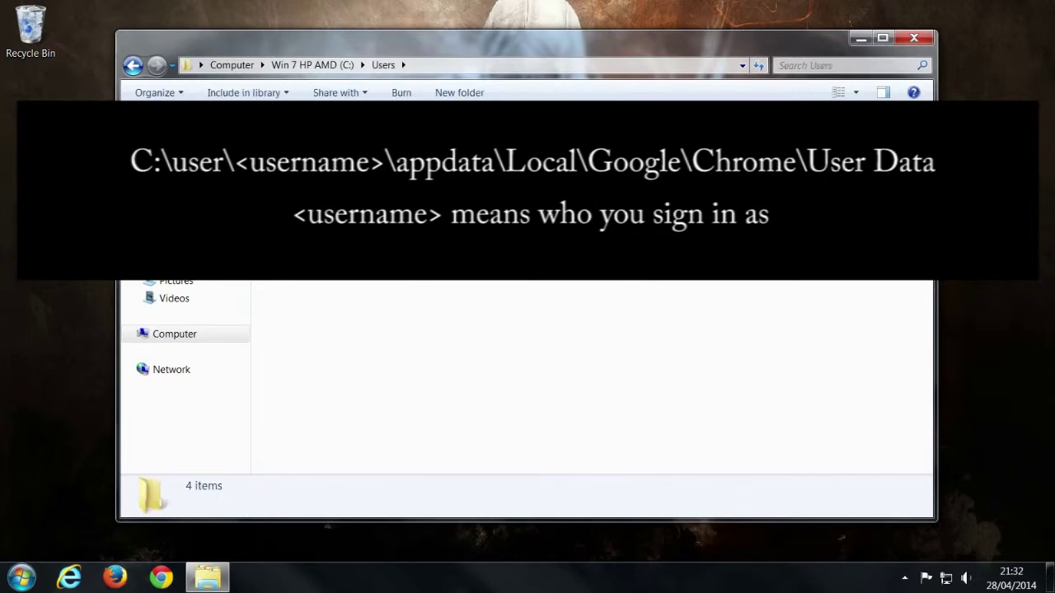
key("Return")
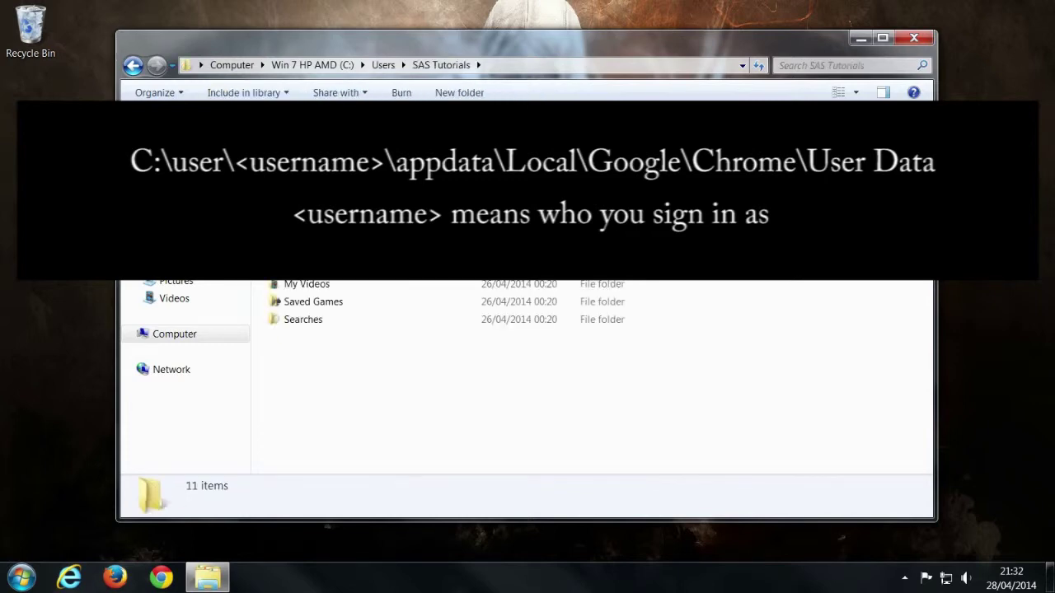
Append \appdata to the folder path to open the AppData folder, and continue to Local\Google\Chrome\User Data.
left_click(519, 66)
left_click(519, 66)
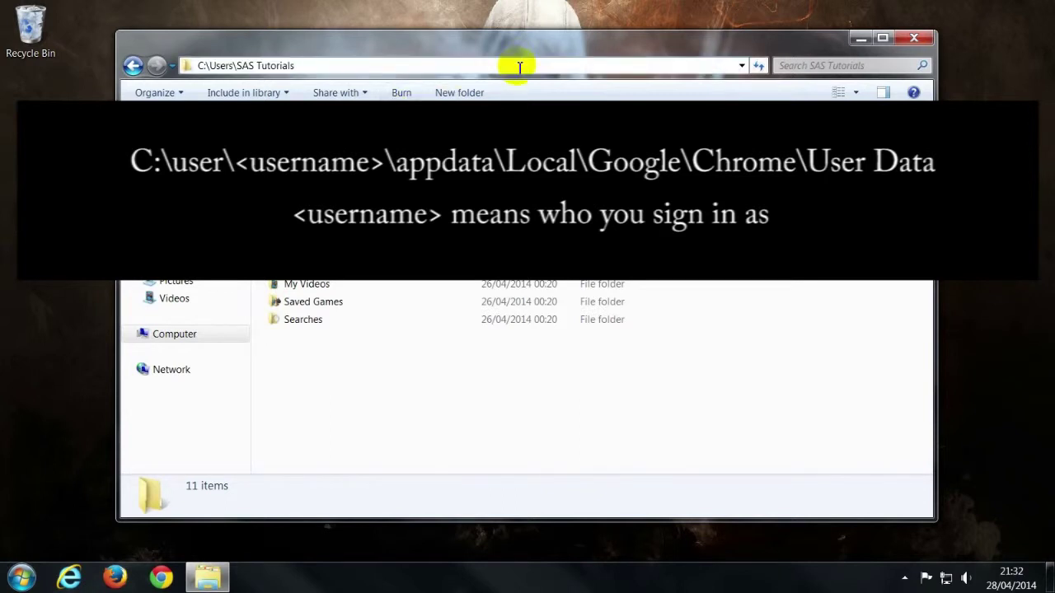
type("\\appdata")
key("Return")
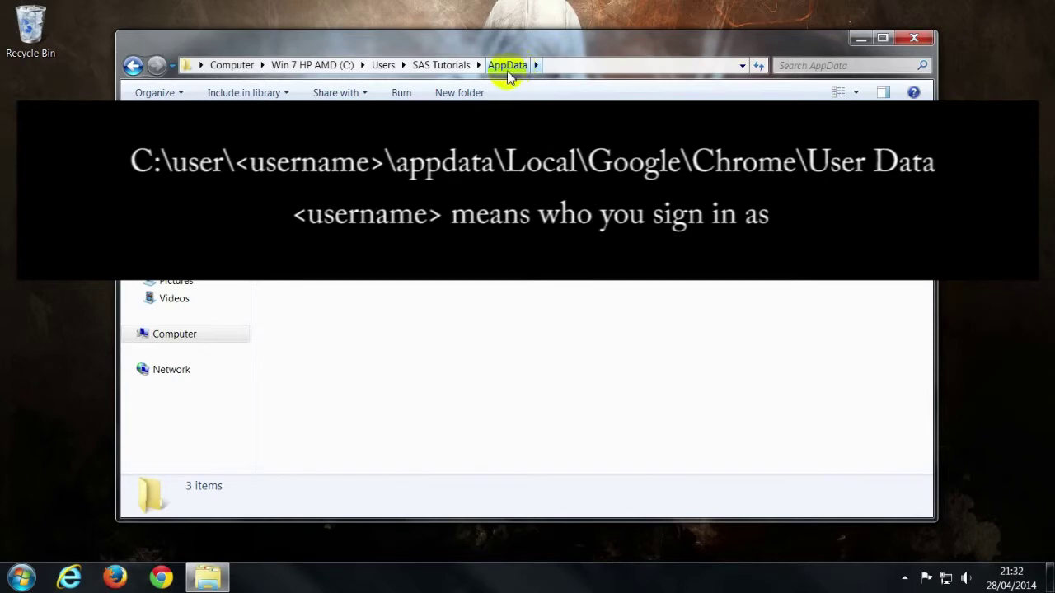
key("Return")
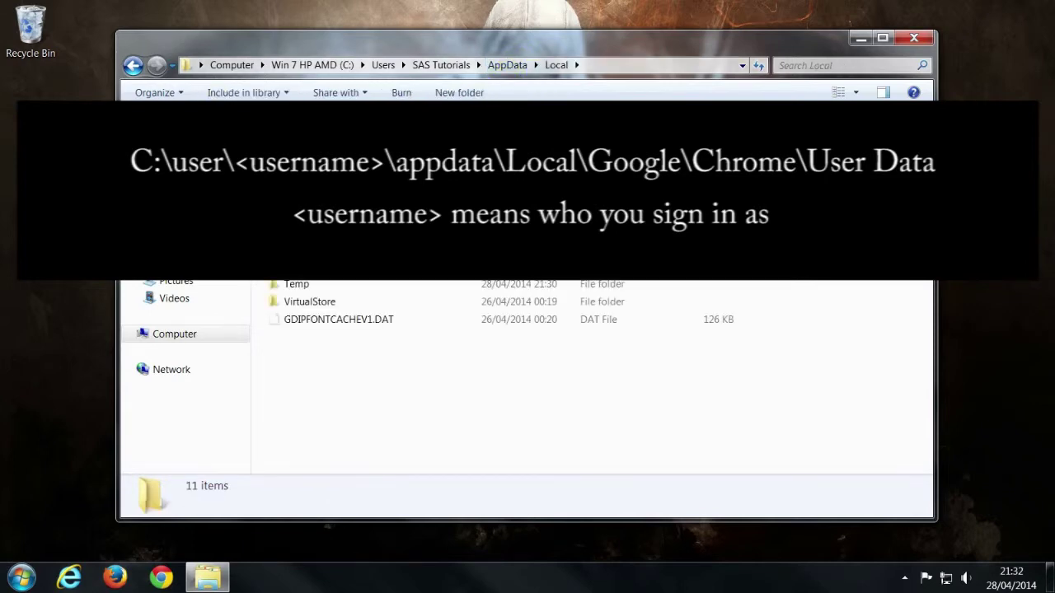
key("Return")
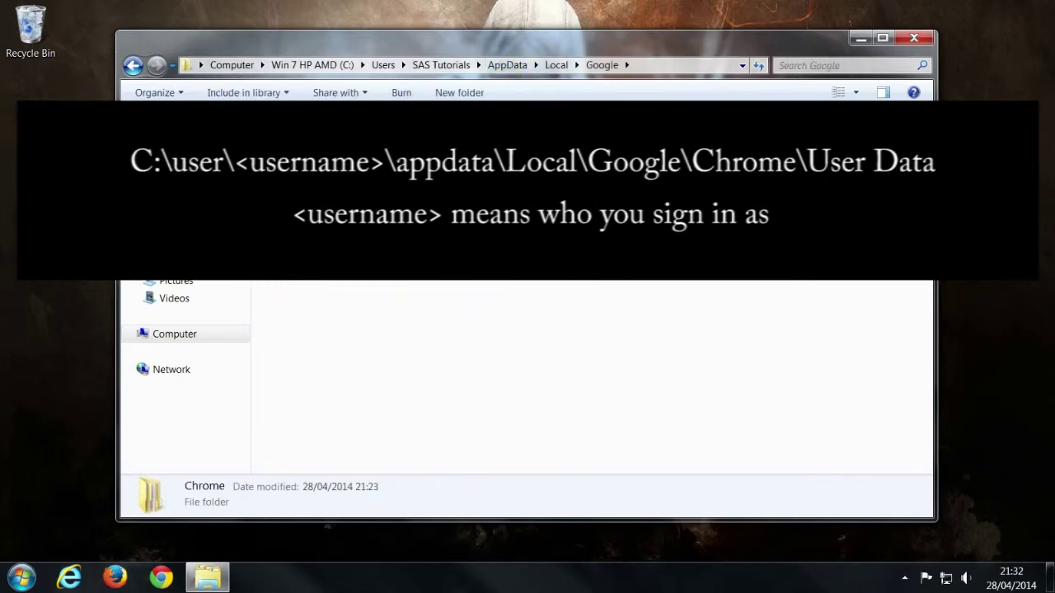
double_click(314, 149)
double_click(314, 148)
Rename the Default folder in Chrome's User Data folder as Default.old.
left_click(313, 148)
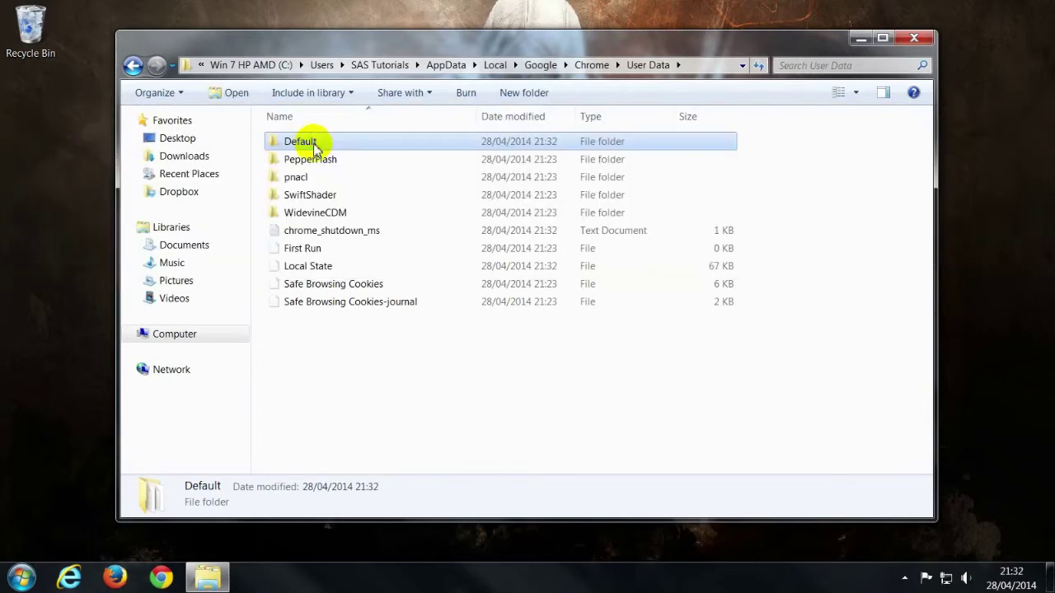
left_click(320, 143)
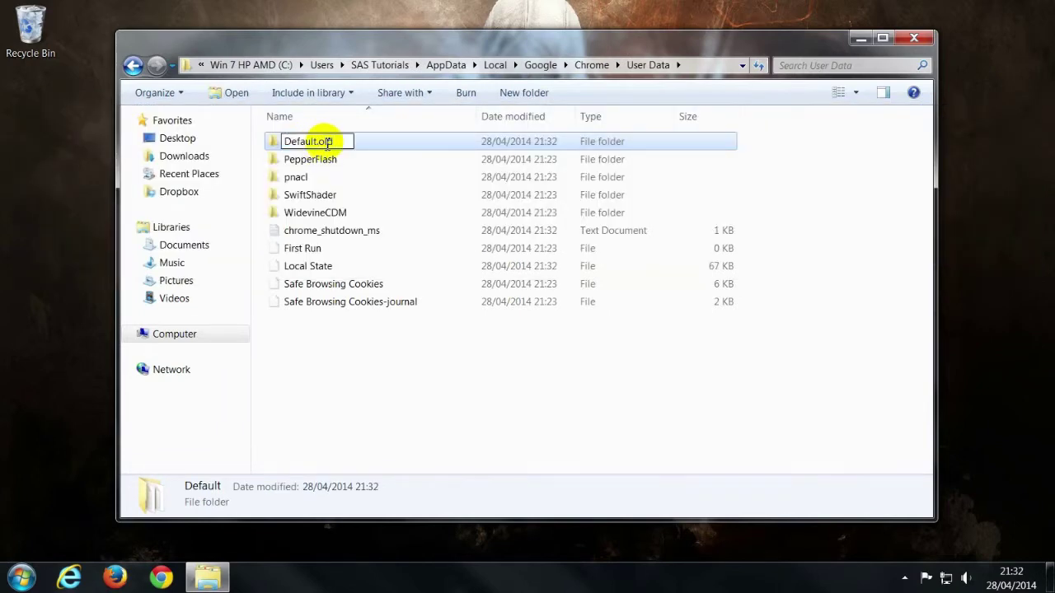
key("Return")
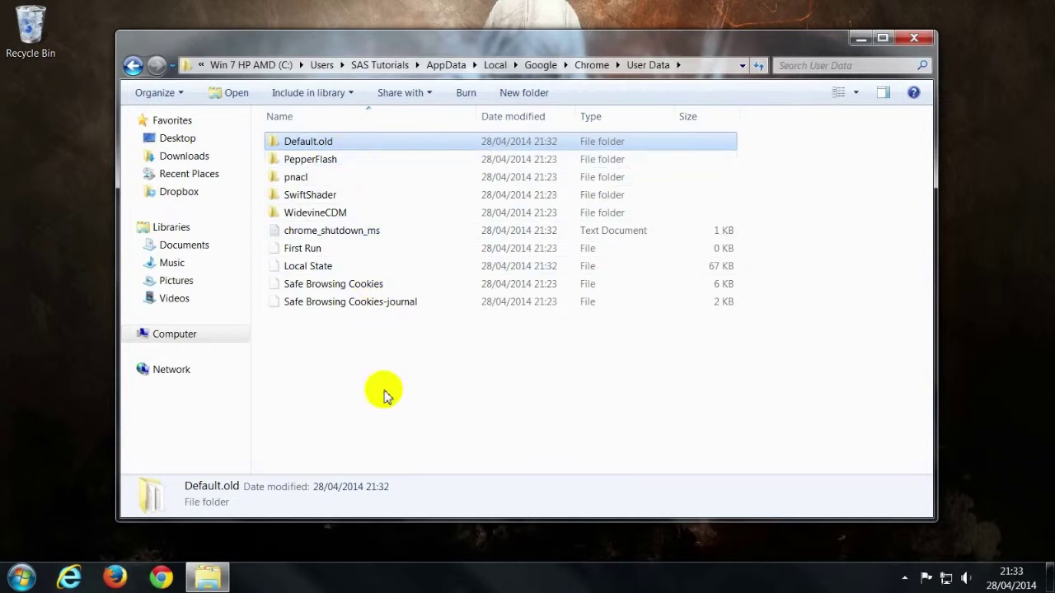
mouse_move(328, 145)
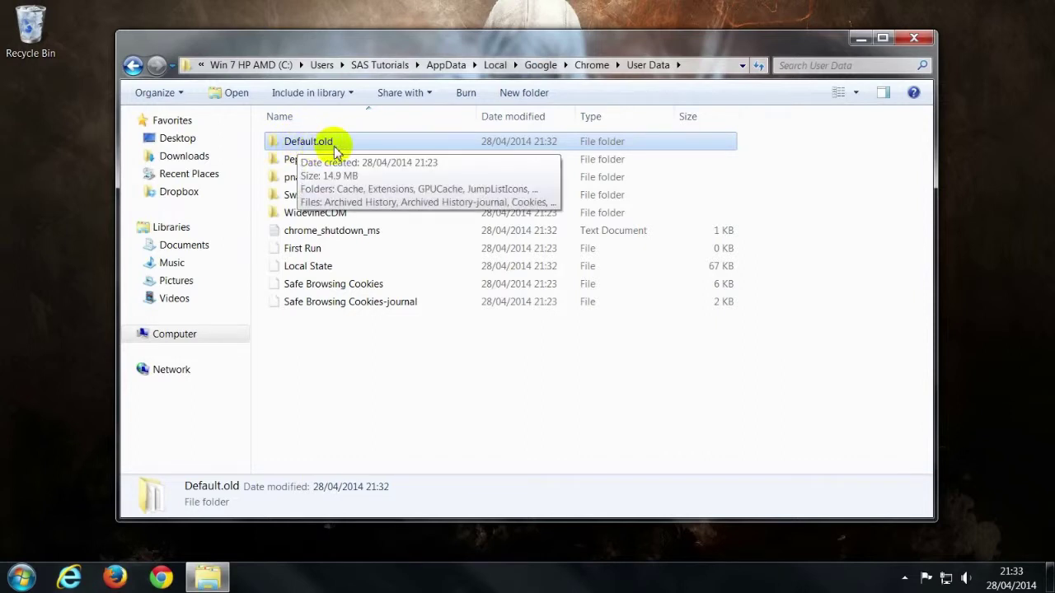
left_click(384, 409)
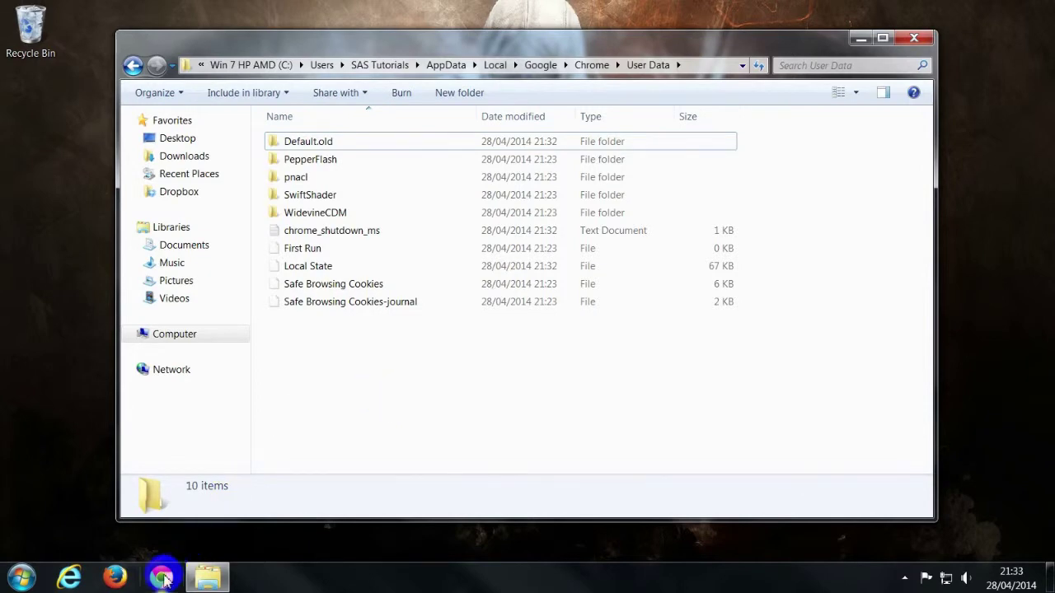
Start Chrome, stop it from asking to be the default browser, and select the new Default folder in User Data.
left_click(162, 578)
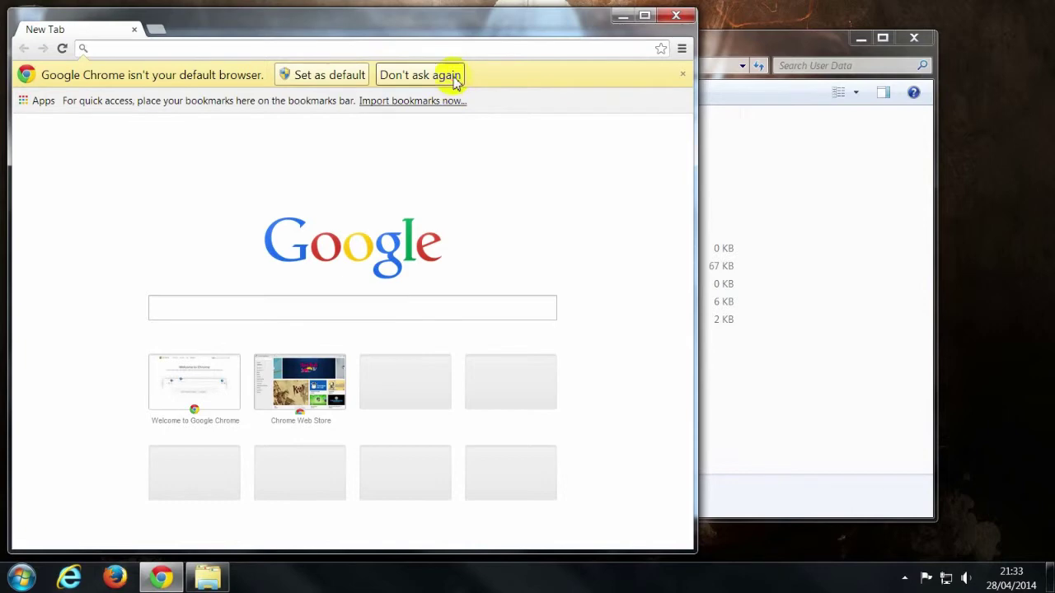
left_click(449, 75)
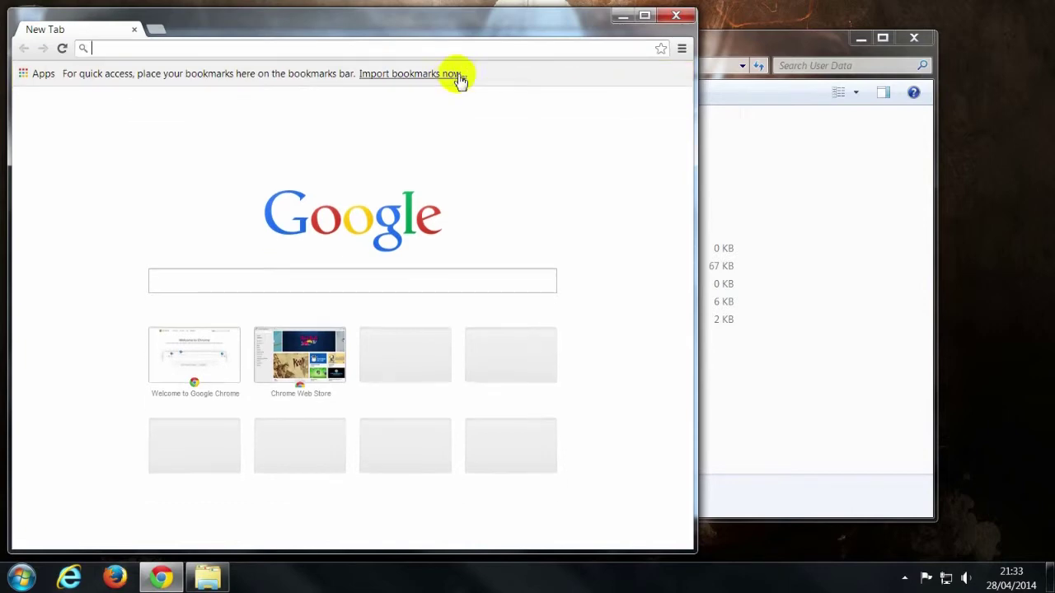
left_click(802, 451)
left_click(310, 144)
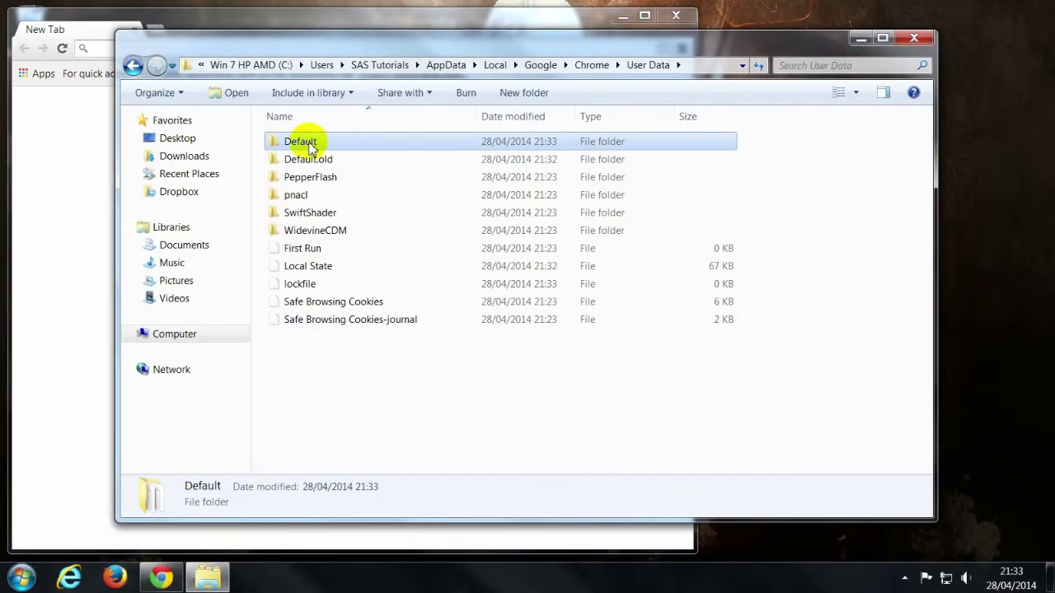
Examine the old profile files inside the Default.old folder and return to the User Data folder.
left_click(347, 161)
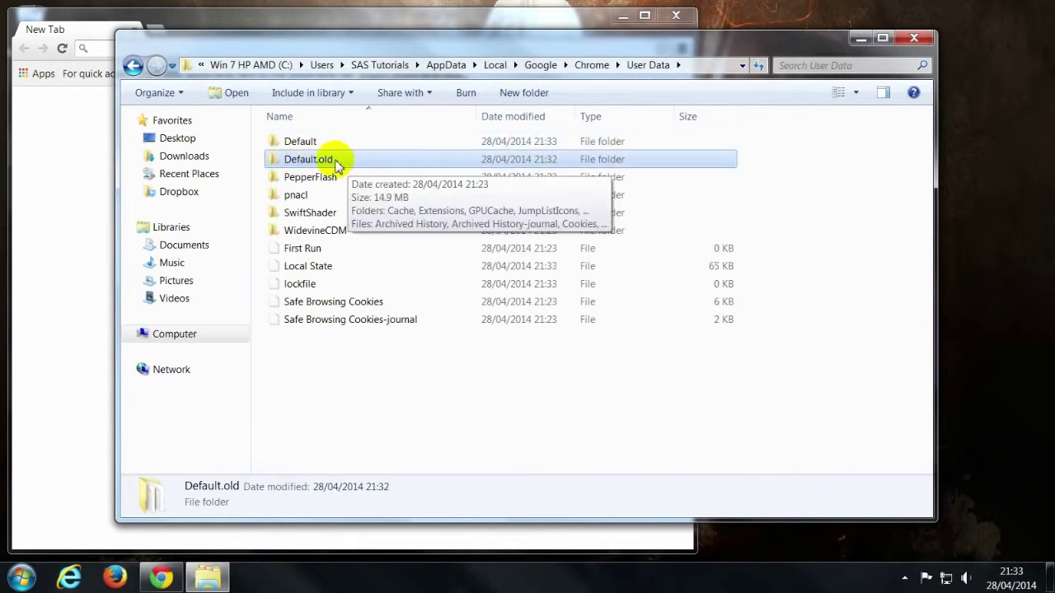
double_click(334, 161)
scroll(372, 362, "down", 3)
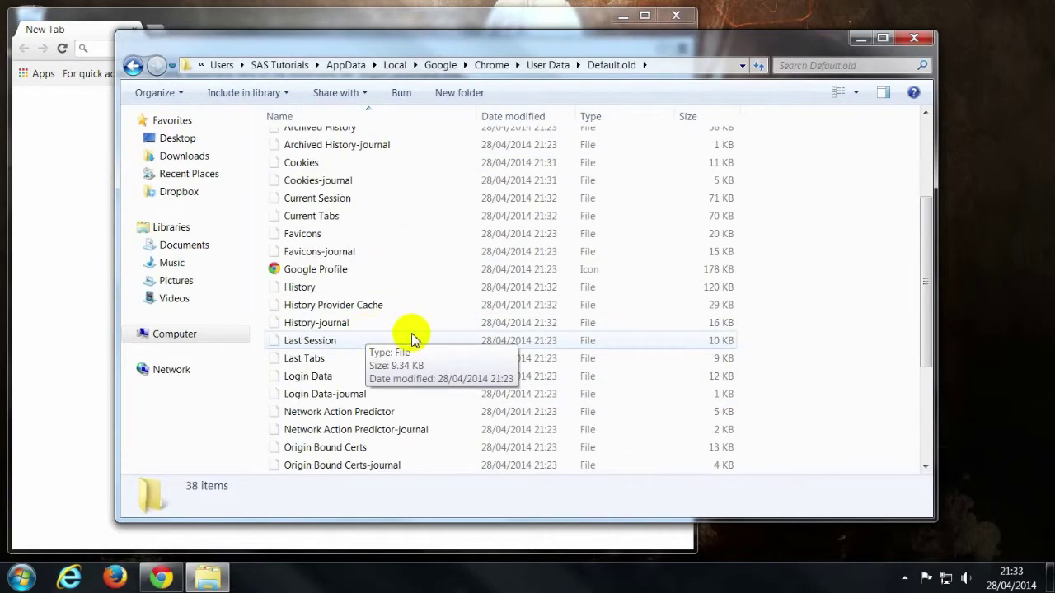
scroll(414, 339, "down", 4)
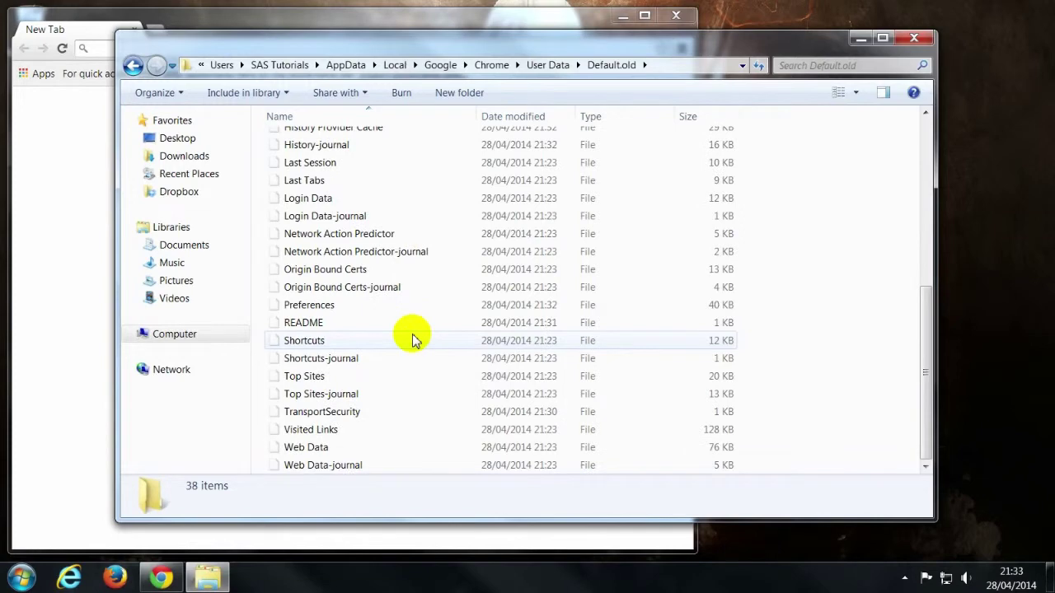
scroll(414, 339, "up", 4)
scroll(413, 339, "down", 1)
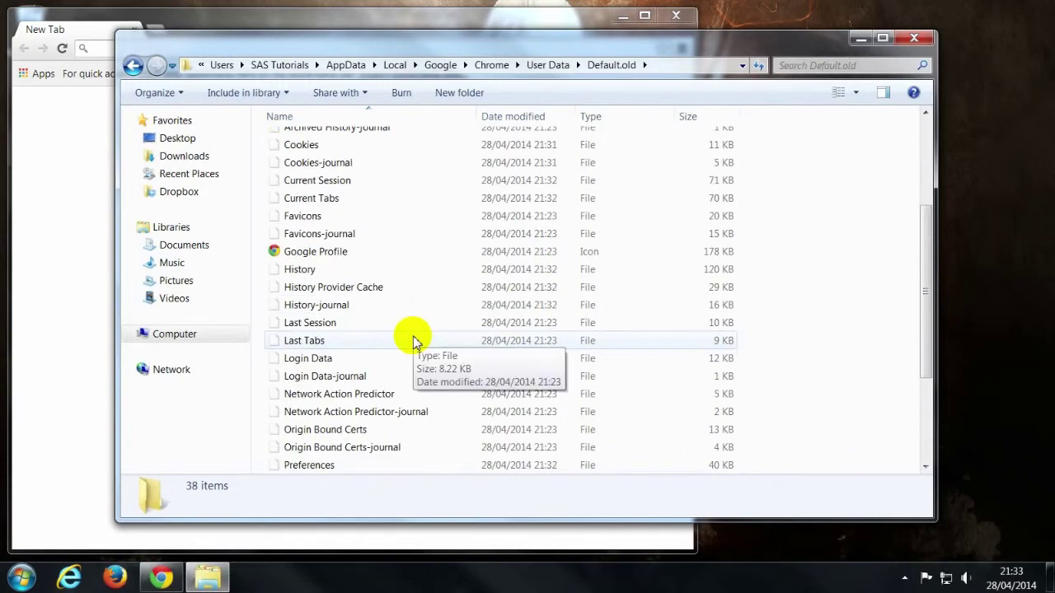
scroll(423, 358, "up", 2)
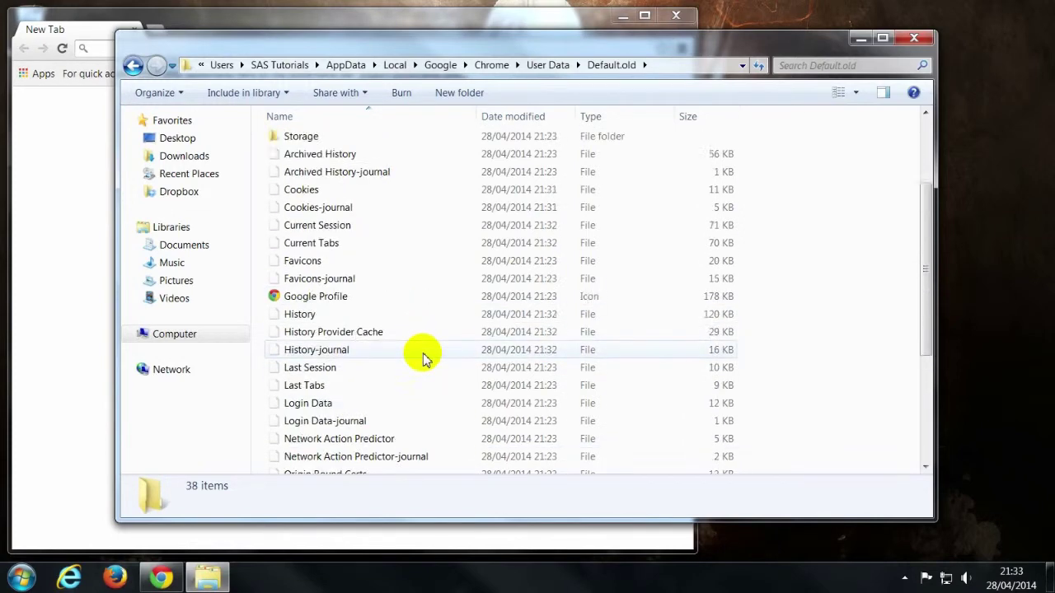
scroll(424, 358, "up", 2)
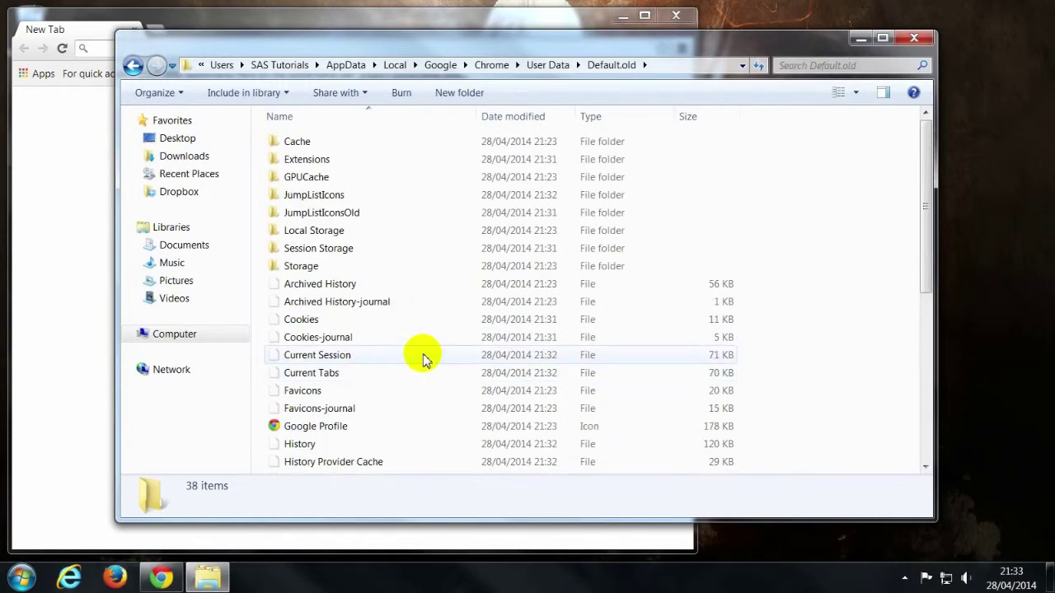
left_click(133, 65)
Review the HTML import and export options in Chrome's Bookmark Manager and close the browser.
left_click(94, 114)
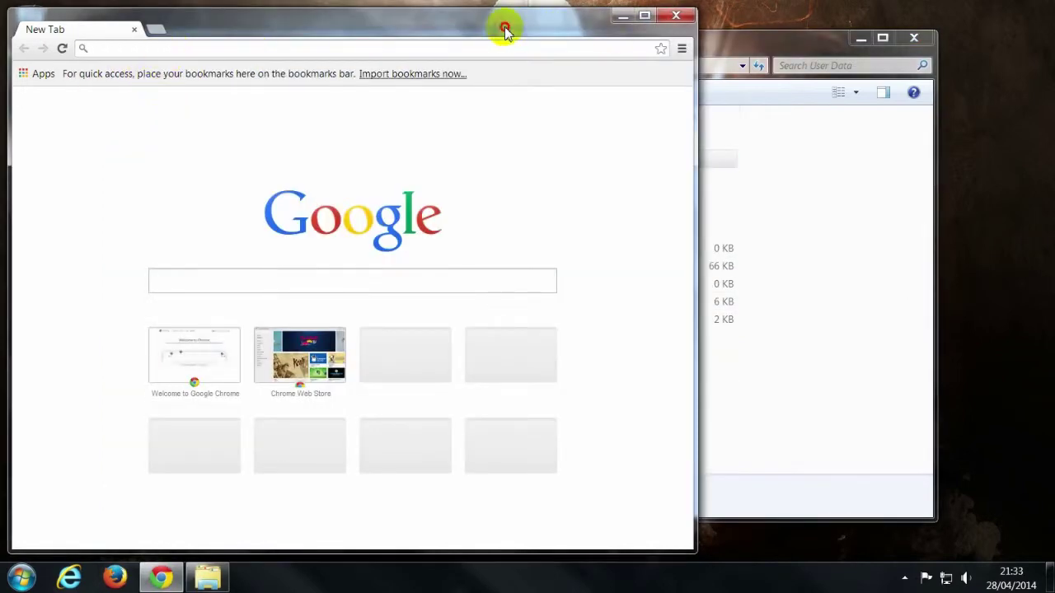
left_click(682, 51)
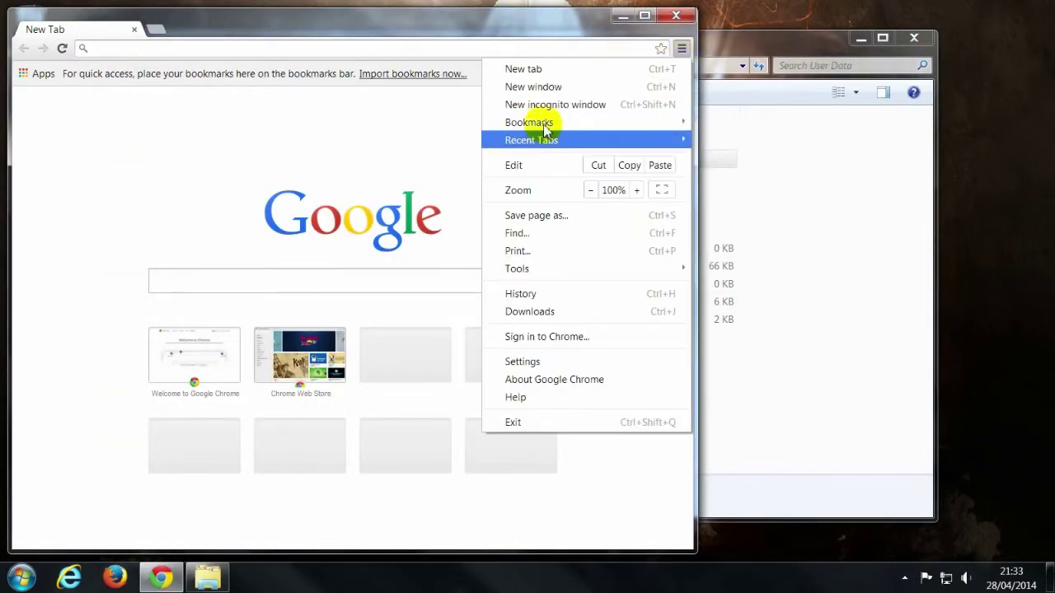
mouse_move(544, 127)
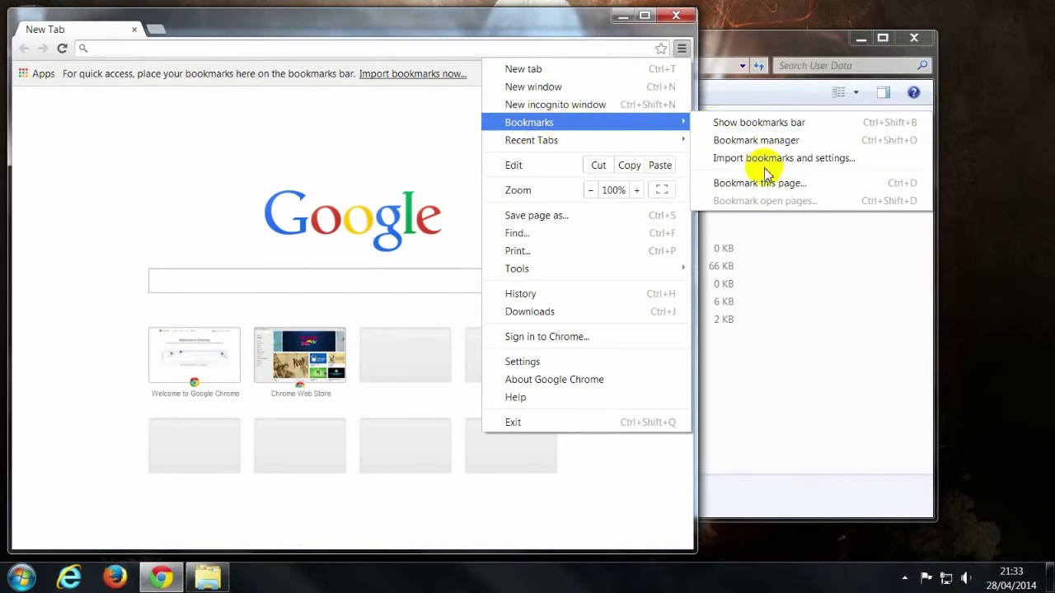
left_click(773, 141)
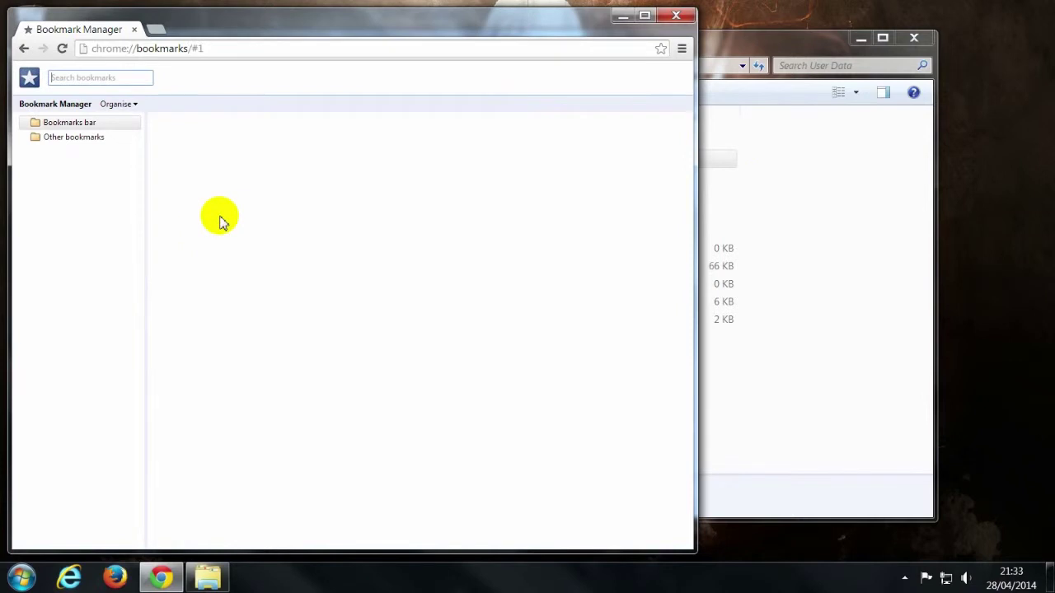
left_click(131, 106)
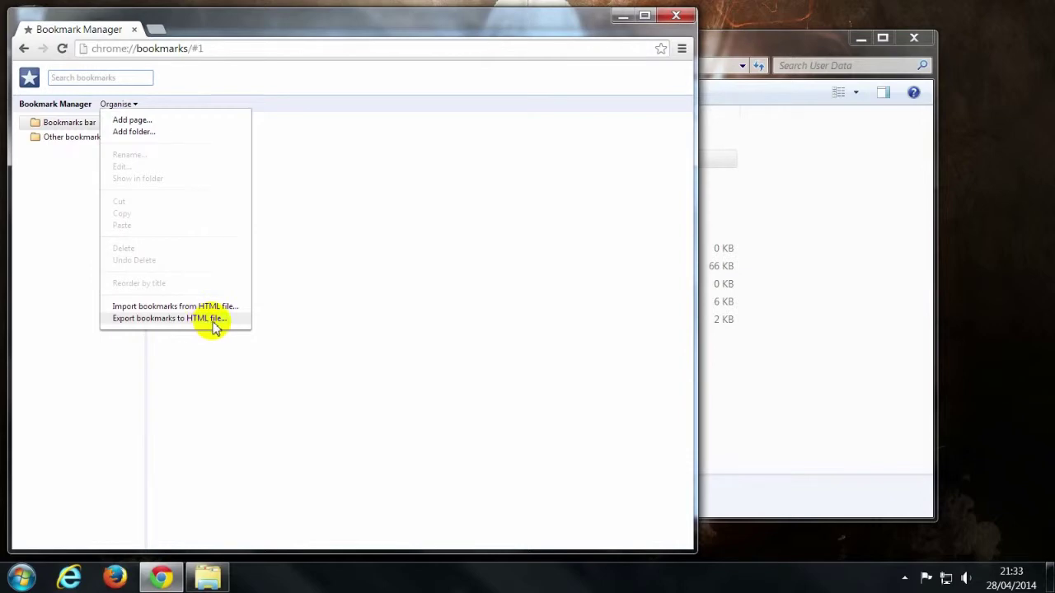
left_click(204, 72)
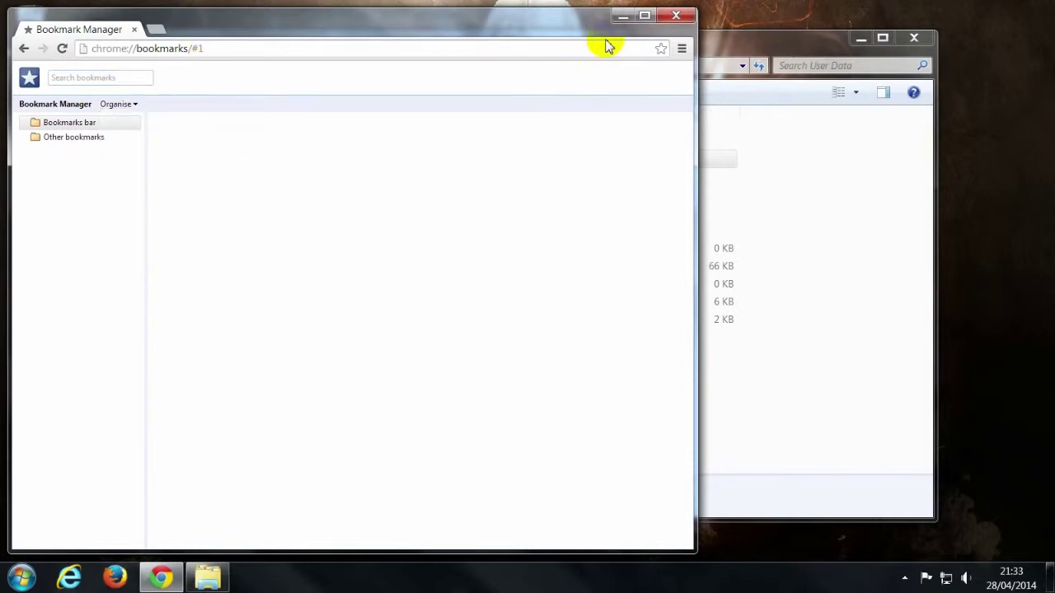
left_click(676, 14)
Compare the Default and Default.old folders in User Data and close the Windows Explorer window.
left_click(316, 145)
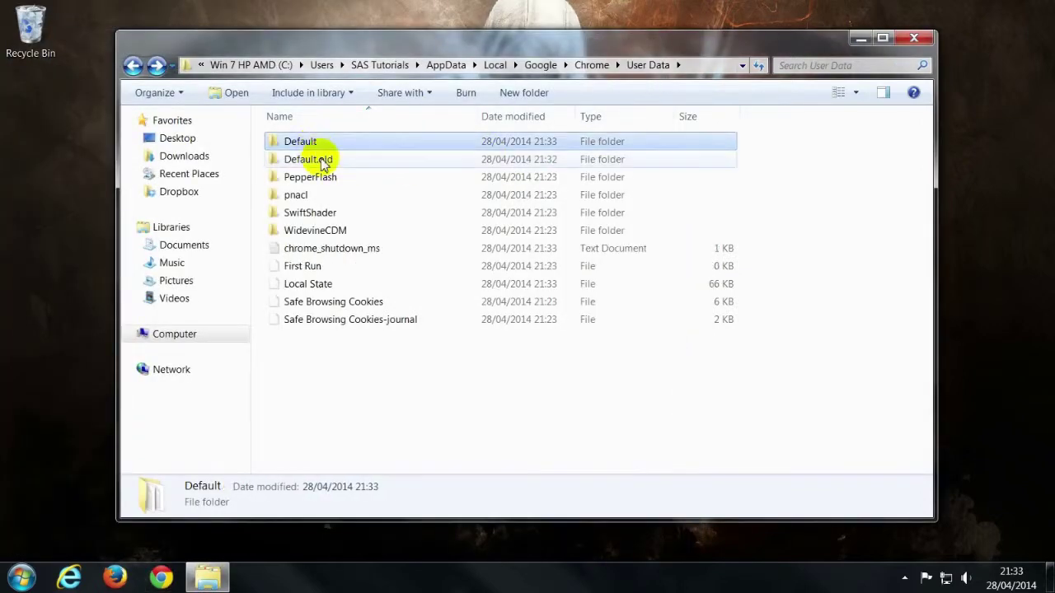
left_click(367, 162)
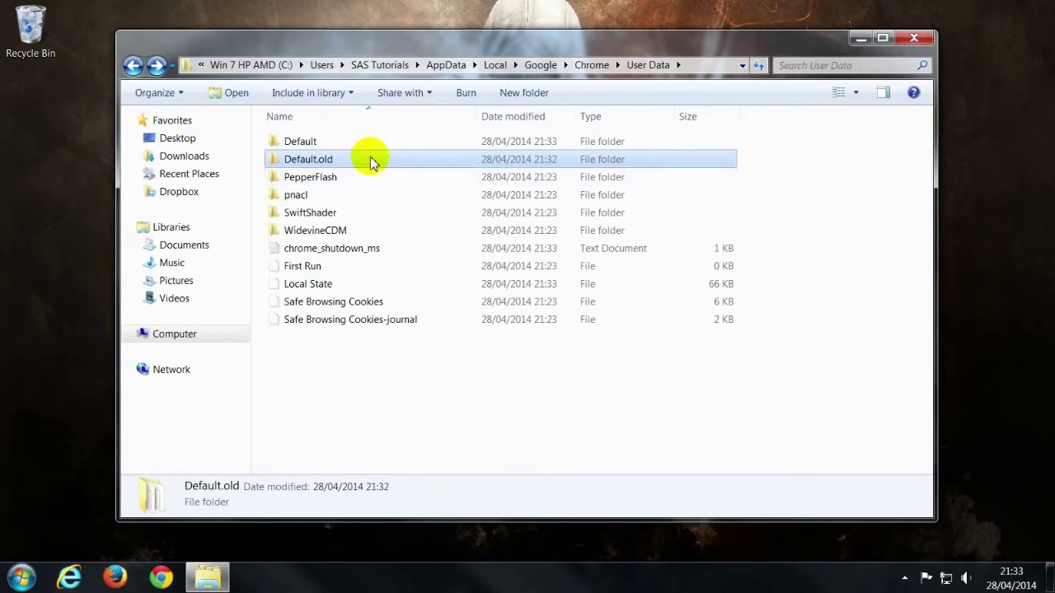
left_click(791, 156)
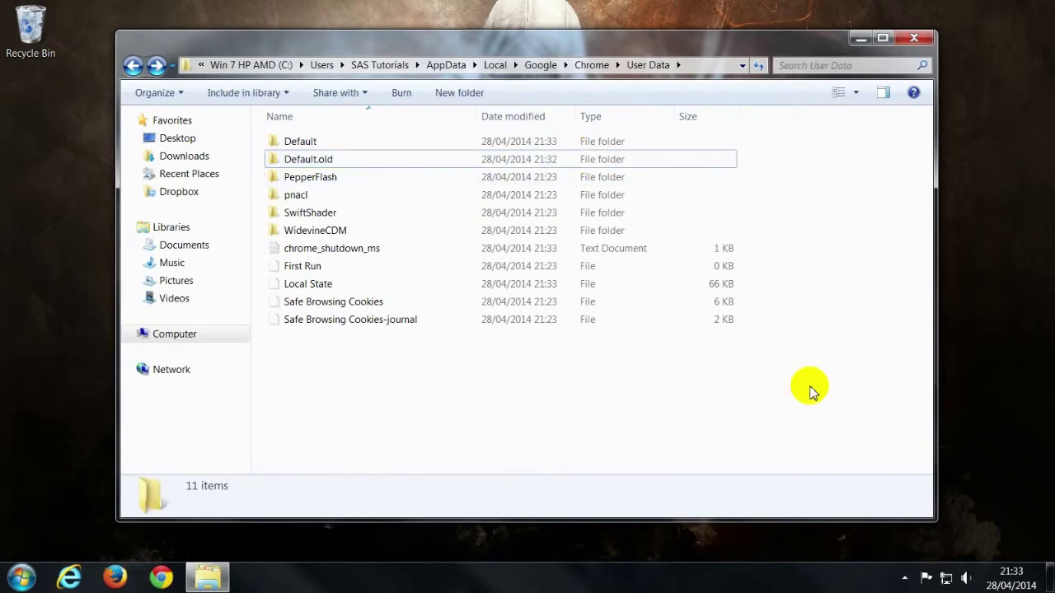
left_click_drag(735, 45, 738, 35)
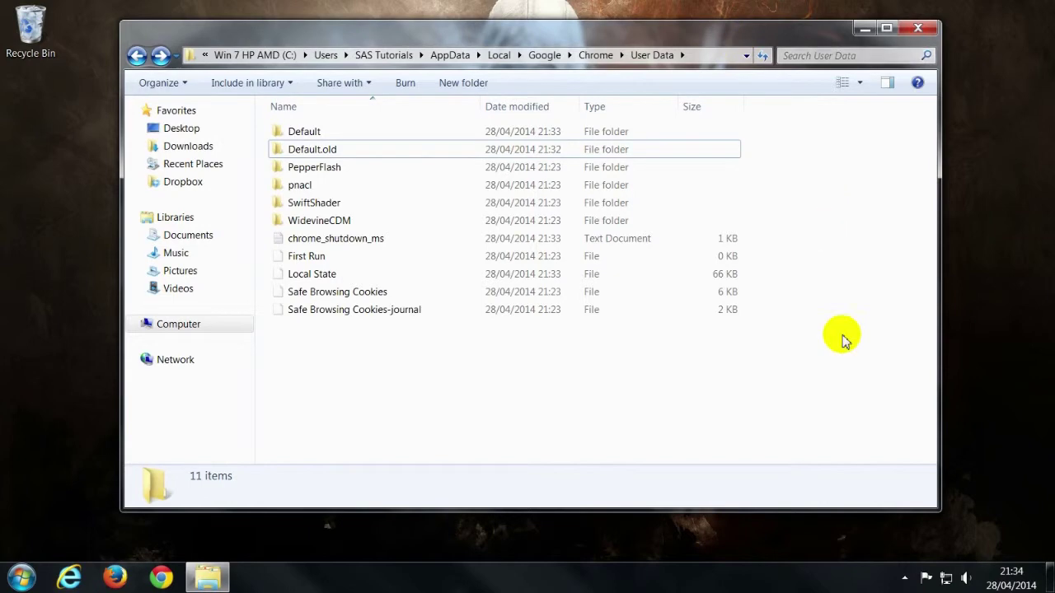
left_click(918, 29)
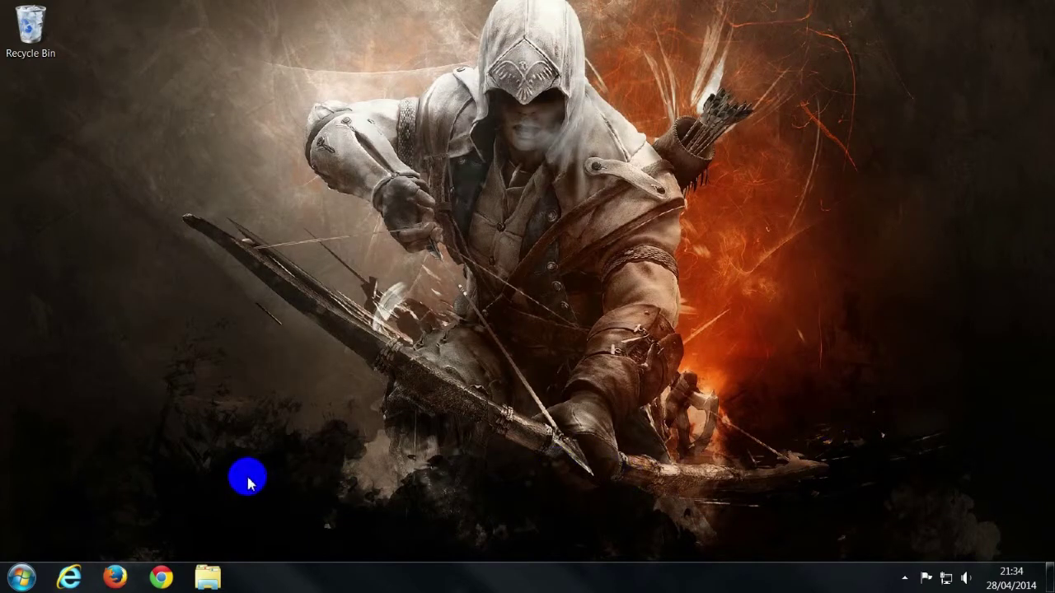